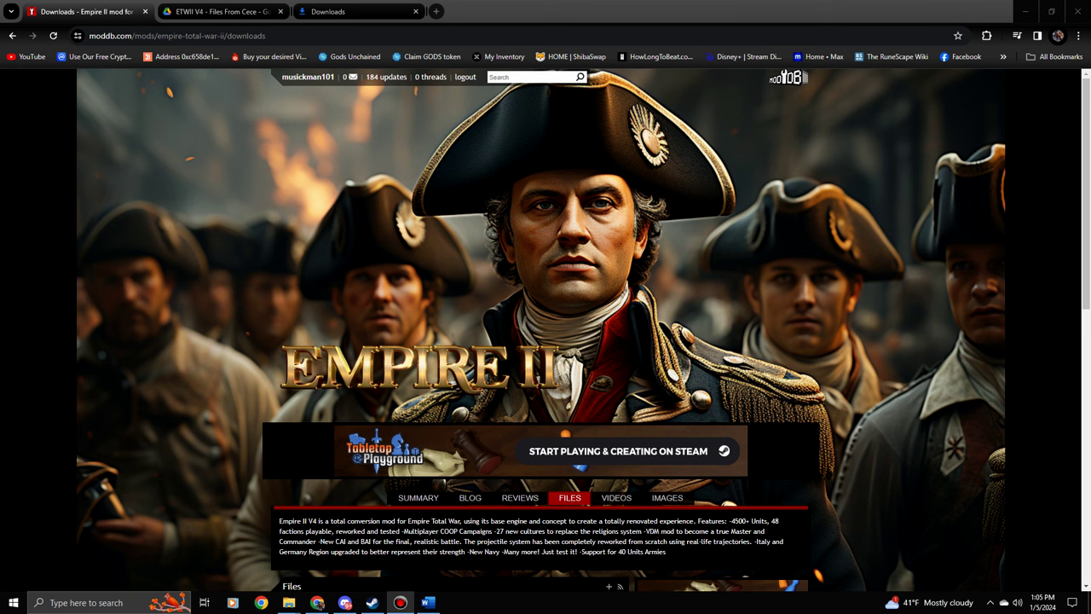
# Scroll the ModDB Files list, then minimize Chrome to reveal the three open folder windows
pyautogui.scroll(-5, 954, 362)
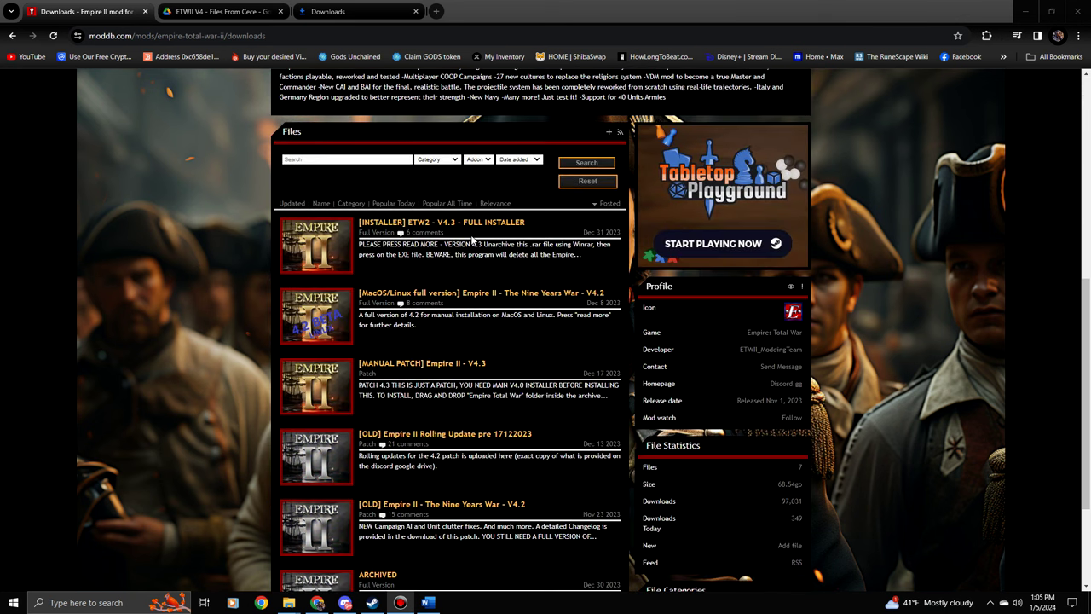
pyautogui.scroll(3, 474, 228)
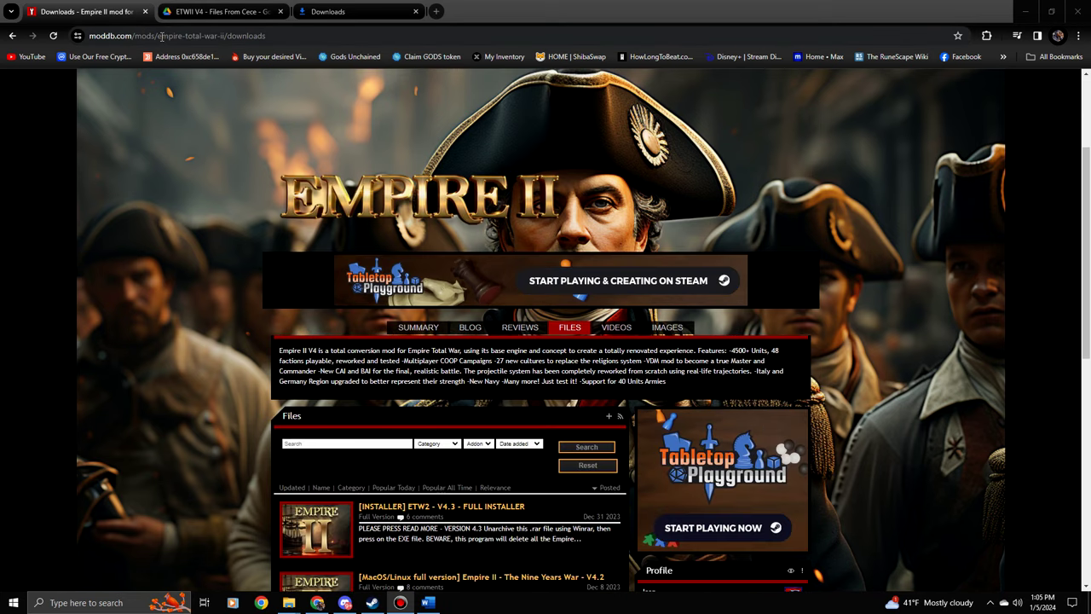
pyautogui.scroll(-2, 560, 327)
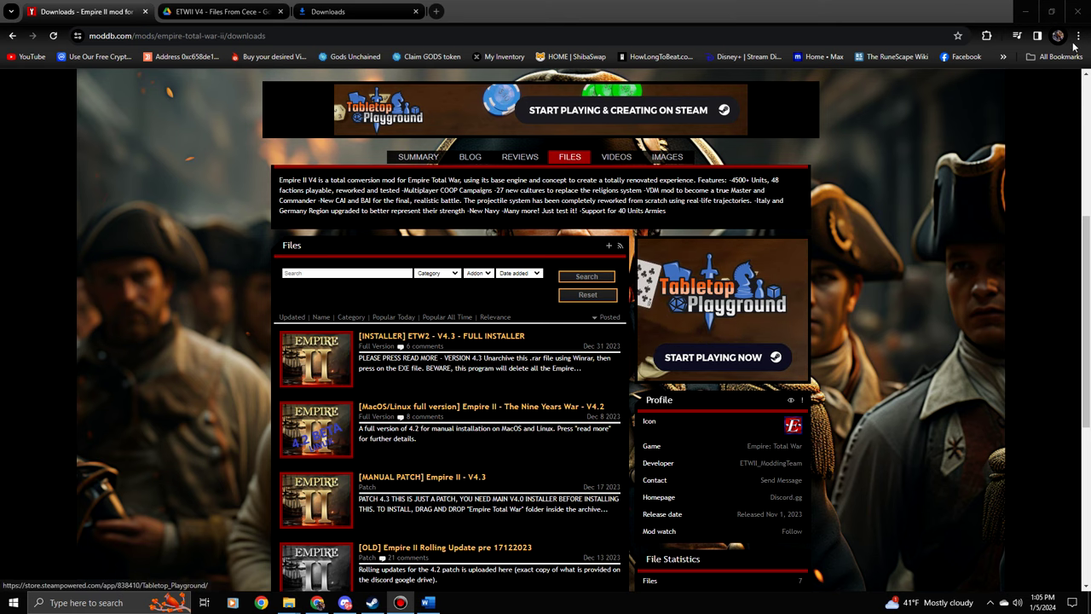
pyautogui.click(1026, 9)
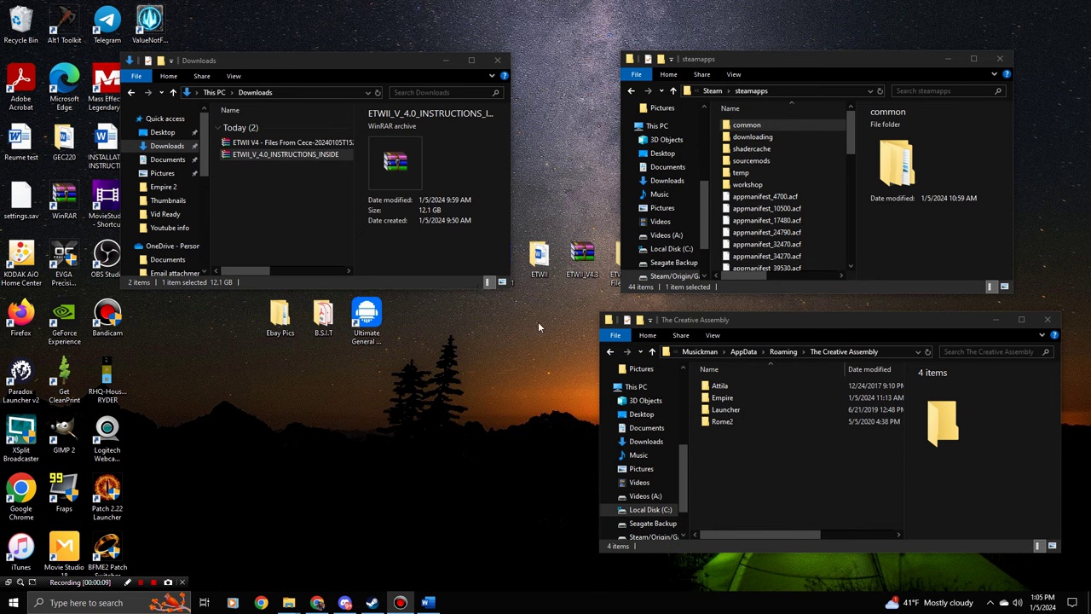
pyautogui.moveTo(340, 59); pyautogui.dragTo(334, 47)
pyautogui.moveTo(796, 63); pyautogui.dragTo(789, 57)
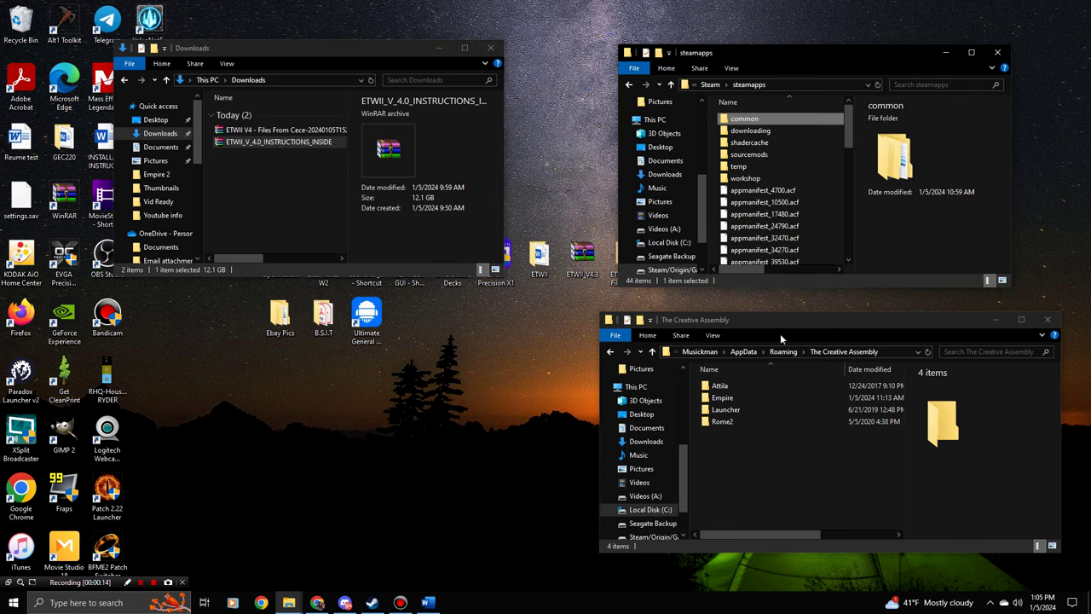
pyautogui.click(778, 320)
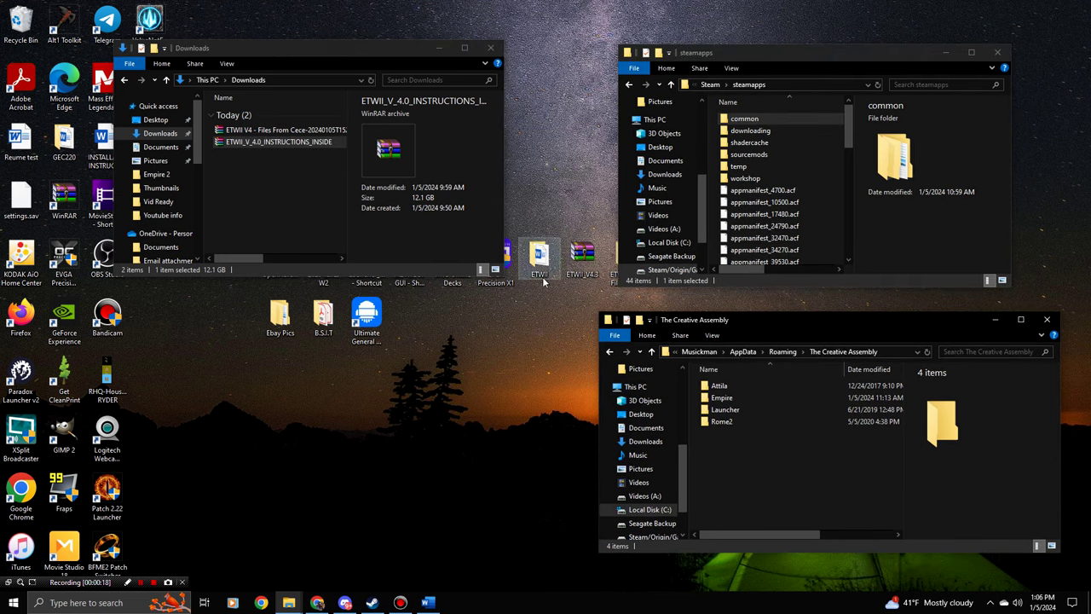
pyautogui.rightClick(537, 327)
pyautogui.moveTo(613, 432)
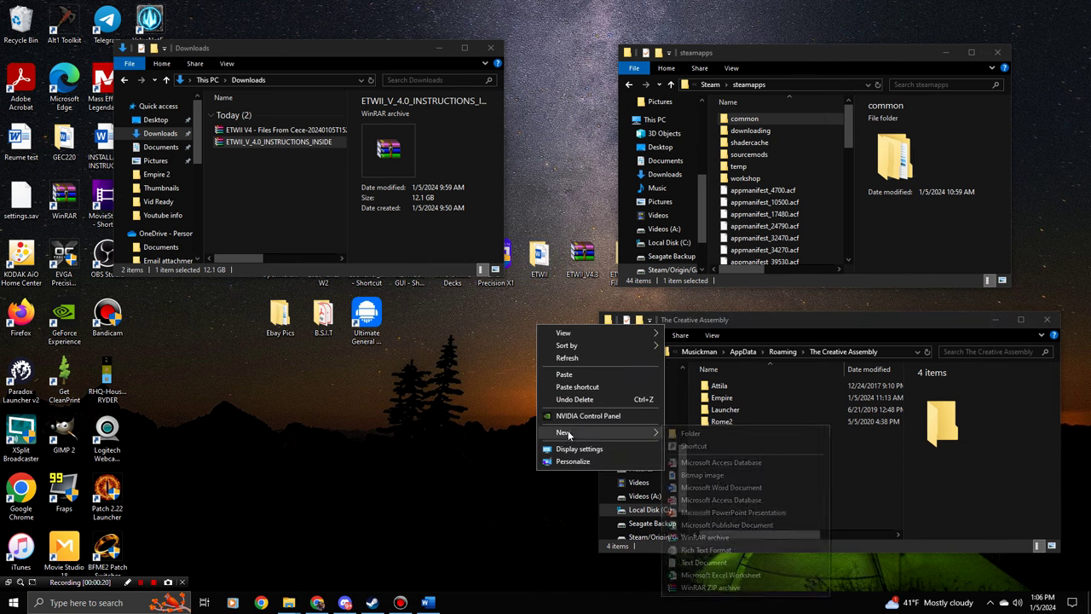
pyautogui.click(726, 436)
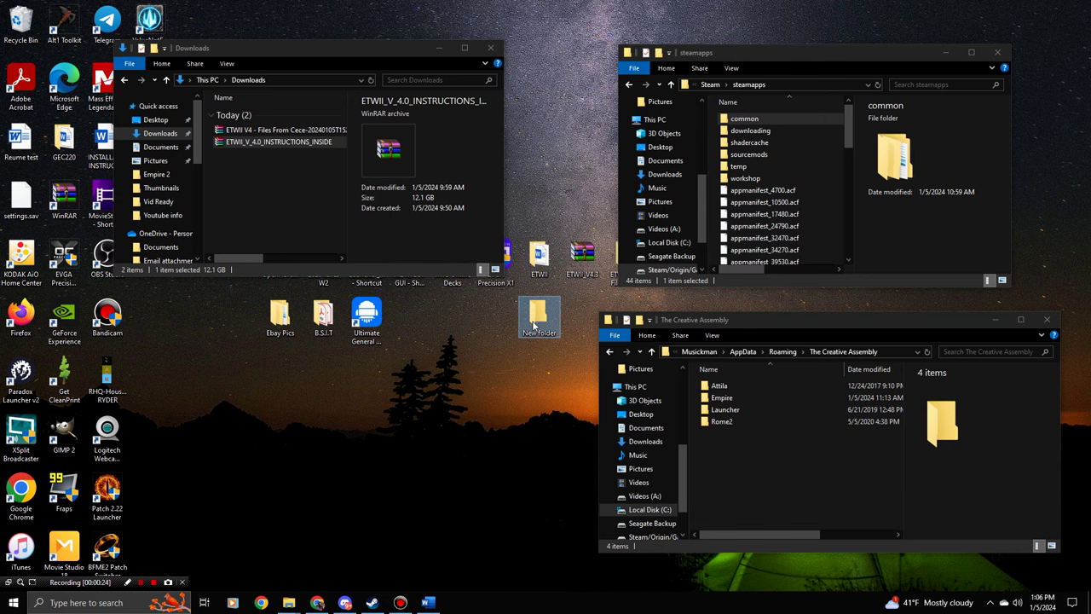
pyautogui.moveTo(534, 324); pyautogui.dragTo(537, 278)
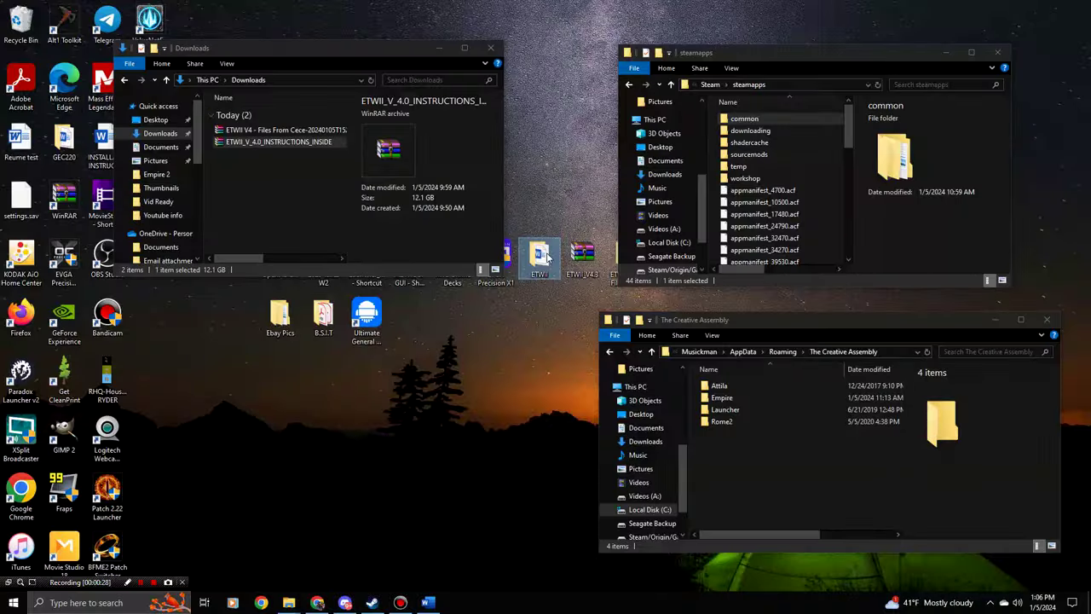
pyautogui.doubleClick(543, 263)
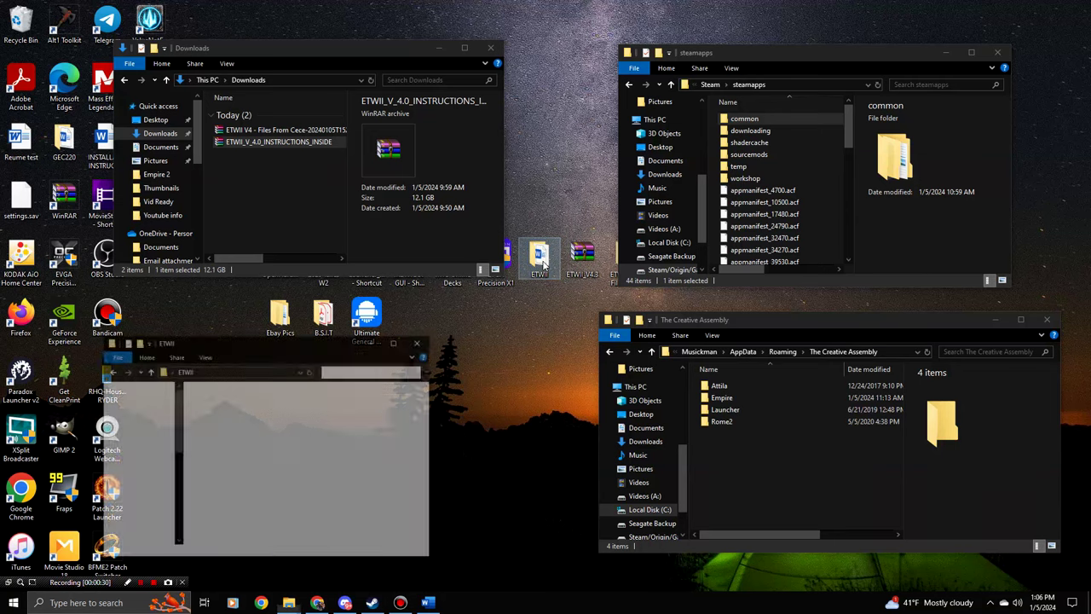
pyautogui.click(433, 313)
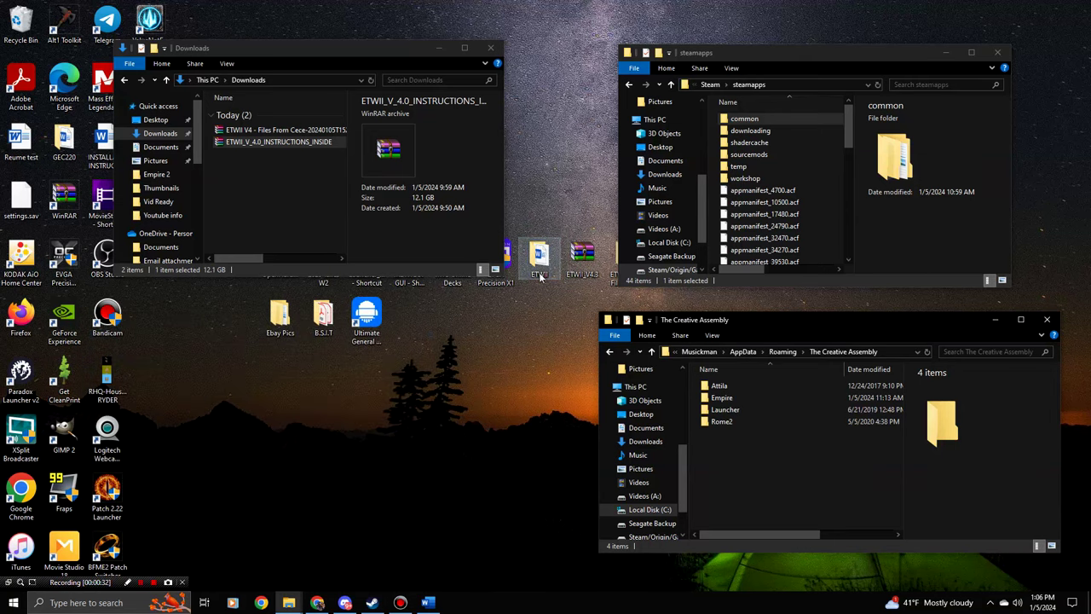
pyautogui.click(539, 275)
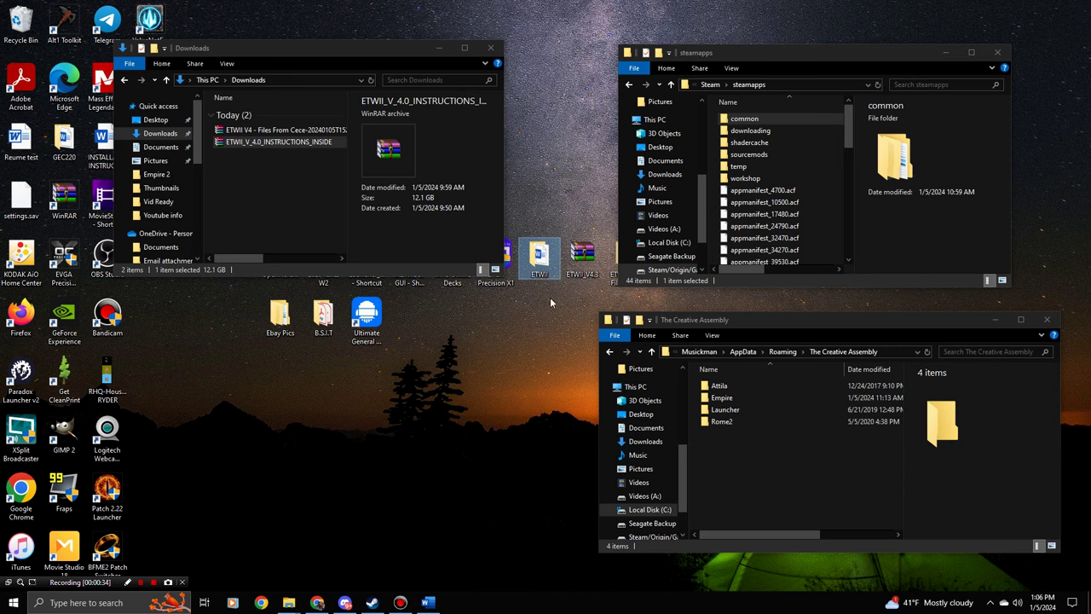
pyautogui.doubleClick(539, 260)
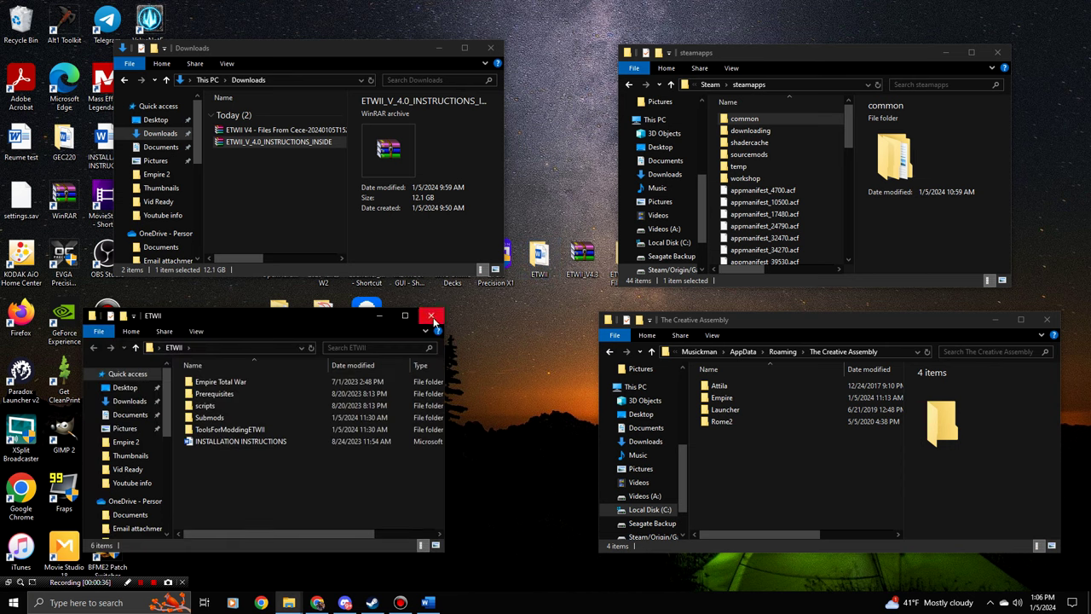
pyautogui.click(432, 315)
pyautogui.click(539, 260)
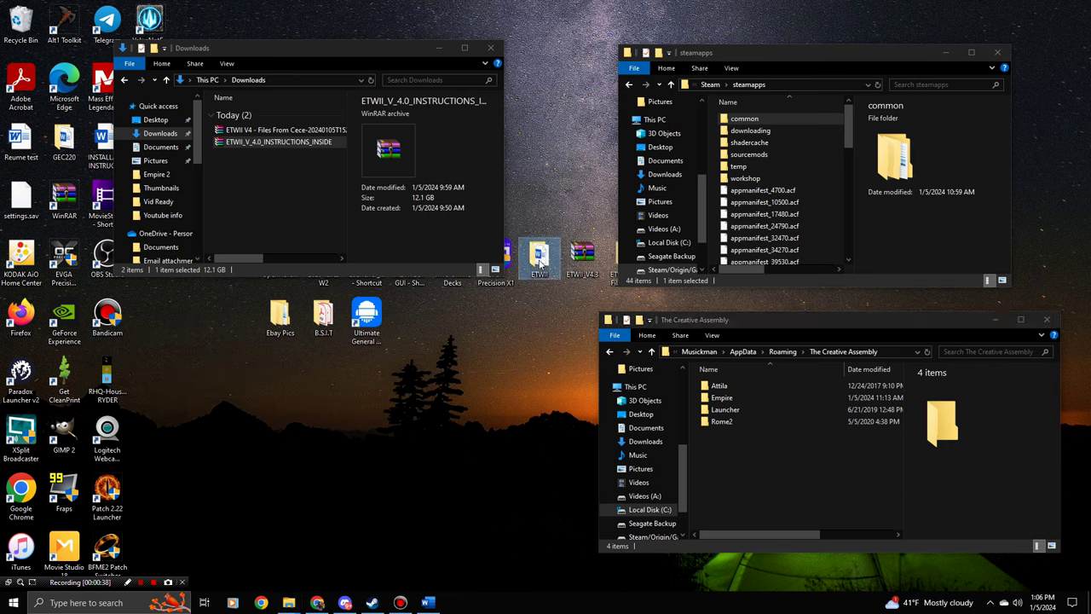
pyautogui.click(531, 314)
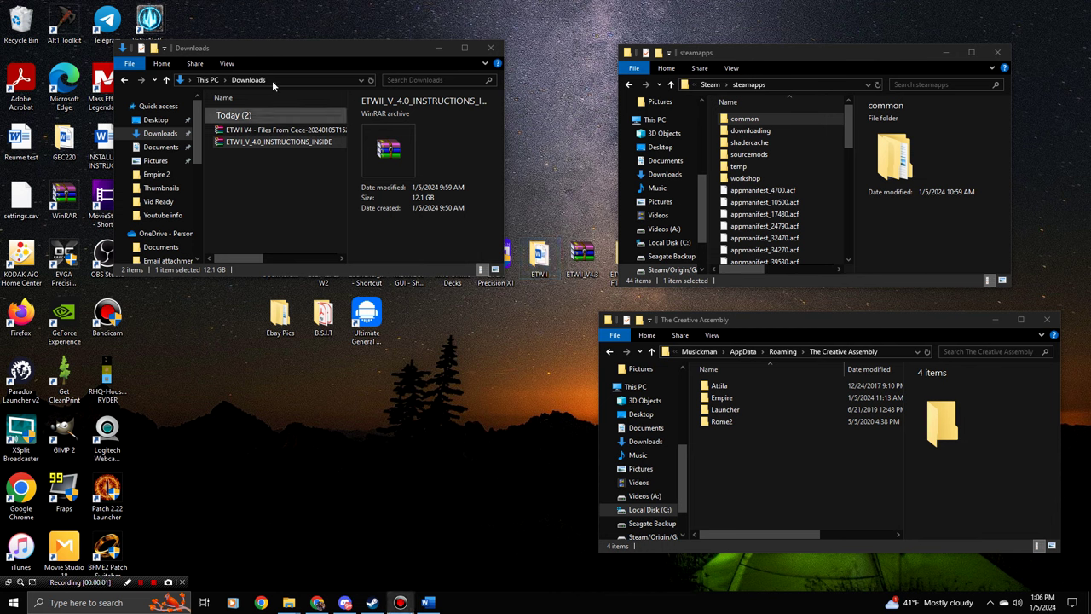
pyautogui.moveTo(299, 45); pyautogui.dragTo(290, 57)
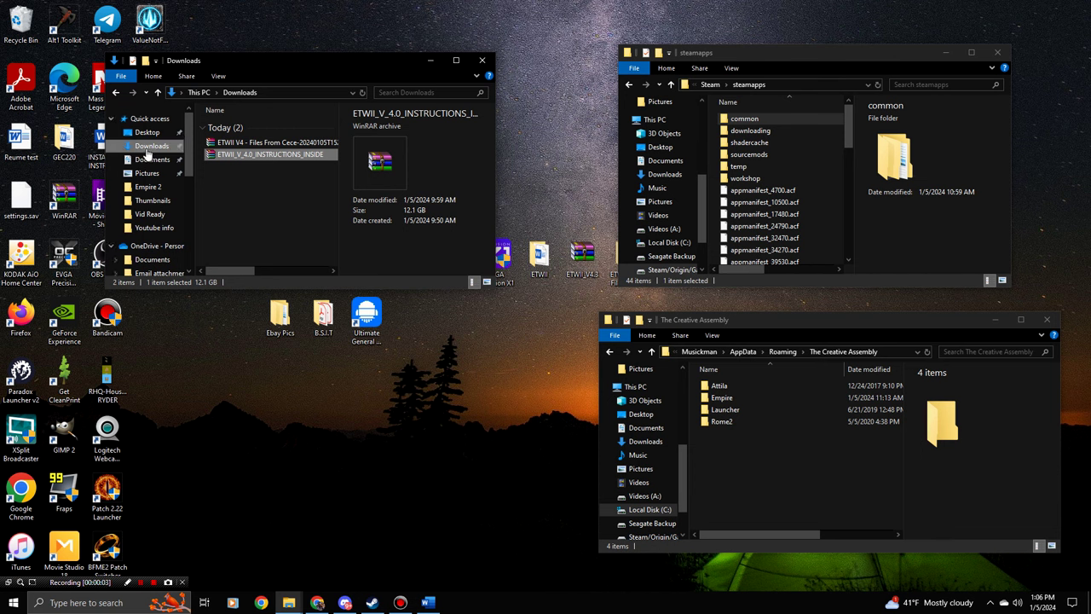
pyautogui.click(147, 152)
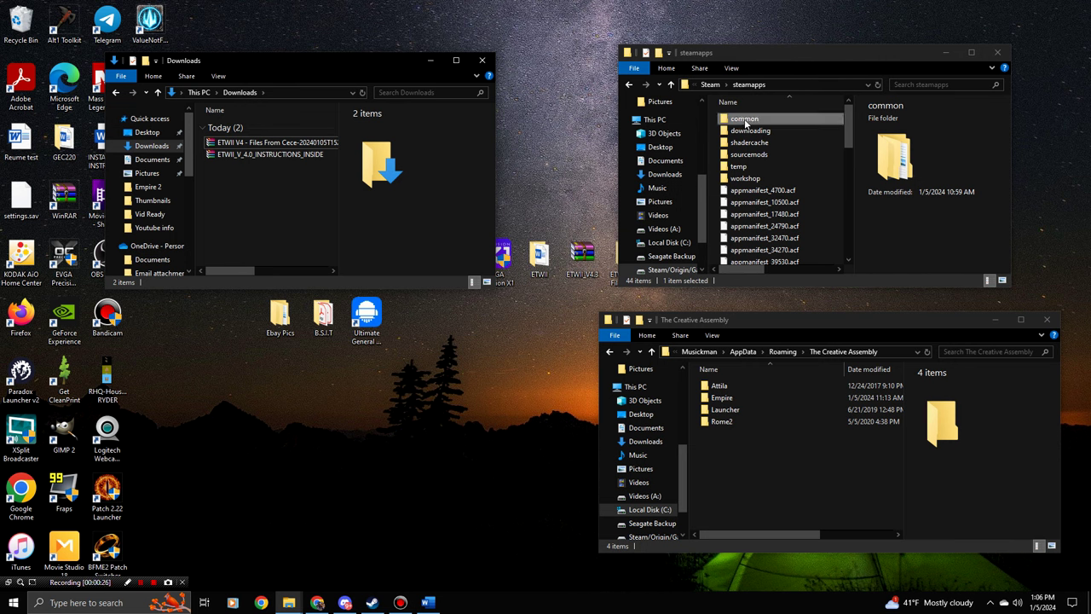
pyautogui.click(696, 84)
pyautogui.click(739, 85)
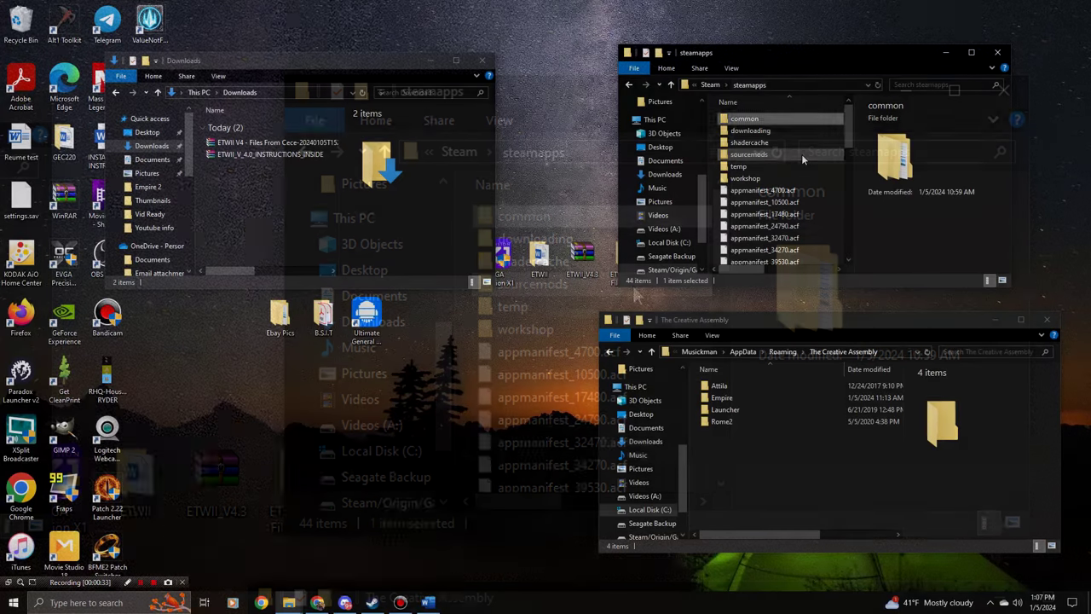
pyautogui.press('Down')
pyautogui.press('Down')
pyautogui.press('Down')
pyautogui.click(799, 119)
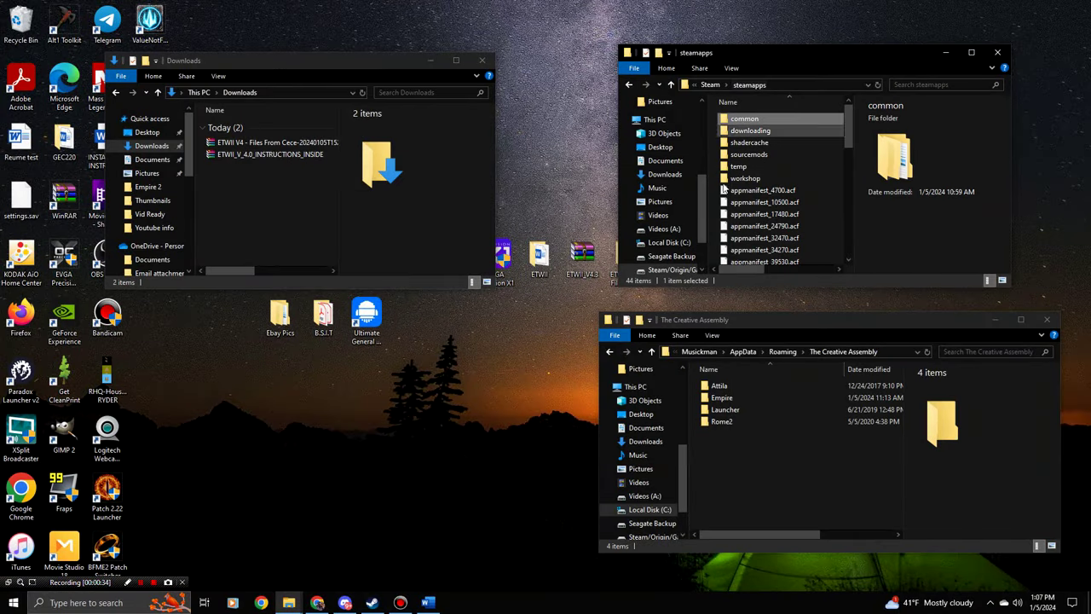
pyautogui.click(370, 394)
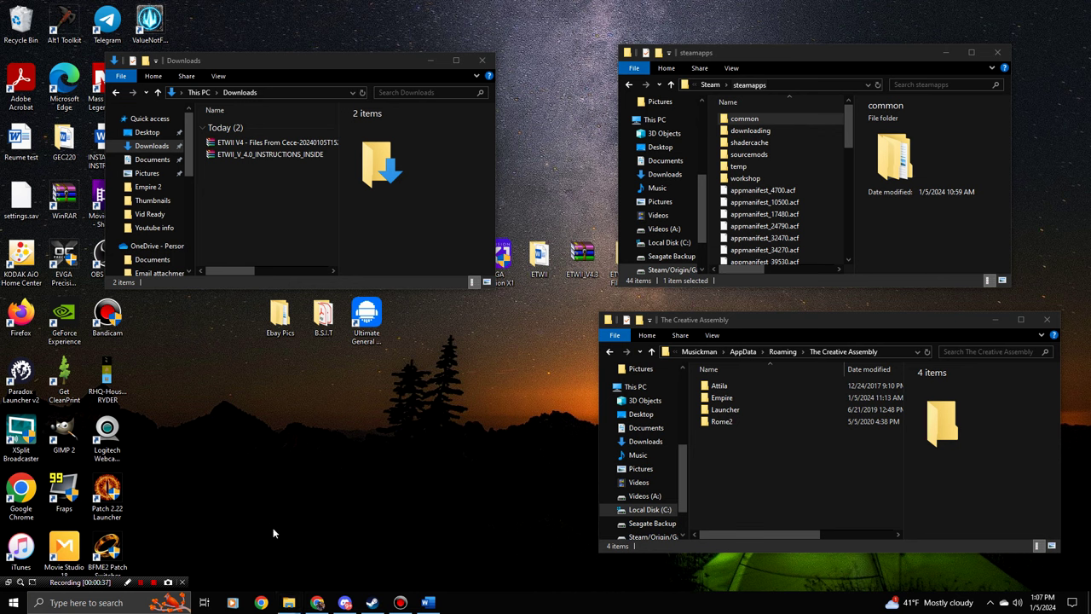
pyautogui.moveTo(809, 321); pyautogui.dragTo(809, 315)
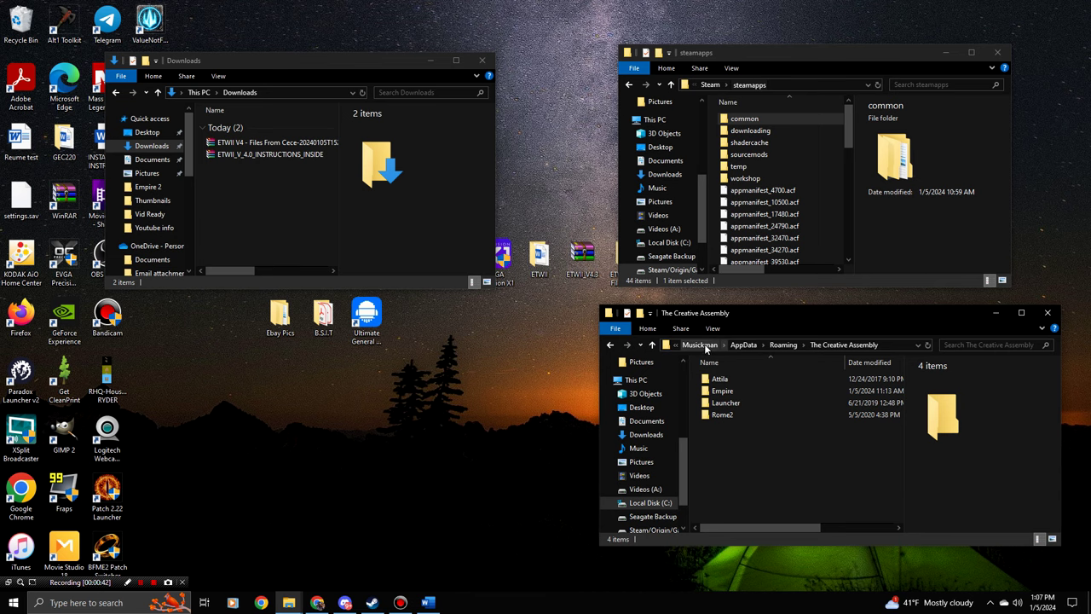
pyautogui.click(700, 345)
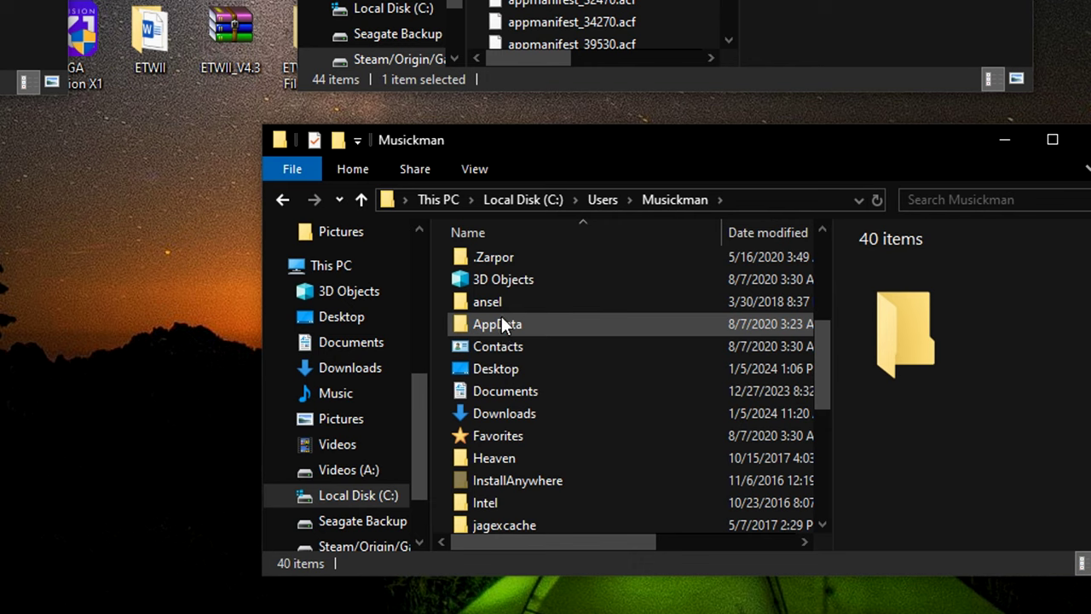
pyautogui.click(467, 168)
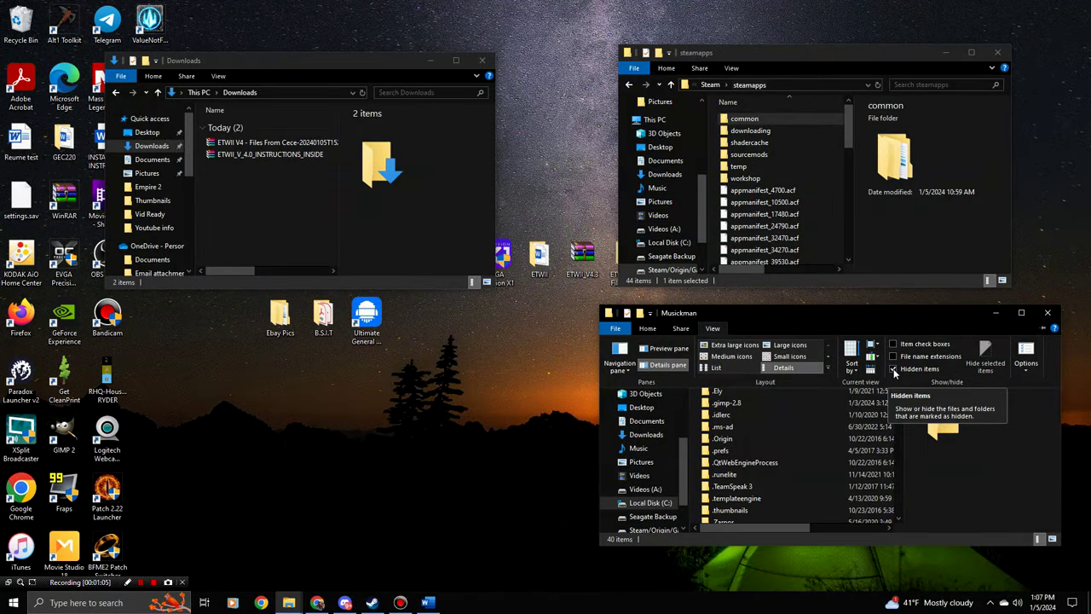
pyautogui.click(658, 332)
pyautogui.click(733, 464)
pyautogui.scroll(-3, 738, 426)
pyautogui.doubleClick(738, 423)
pyautogui.doubleClick(737, 406)
pyautogui.scroll(-5, 728, 438)
pyautogui.moveTo(897, 399); pyautogui.dragTo(893, 493)
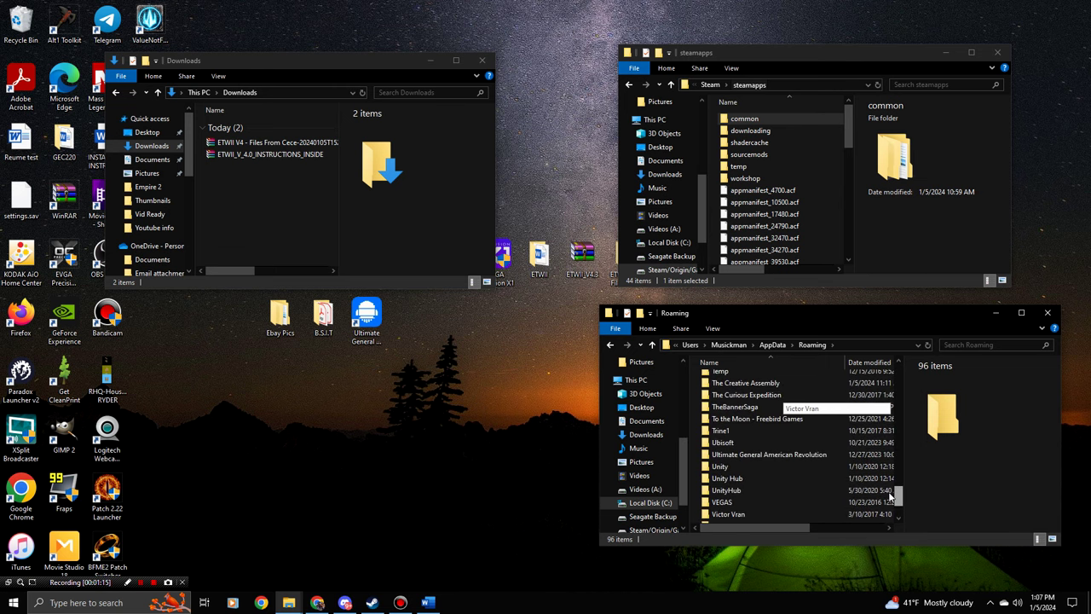
pyautogui.doubleClick(758, 406)
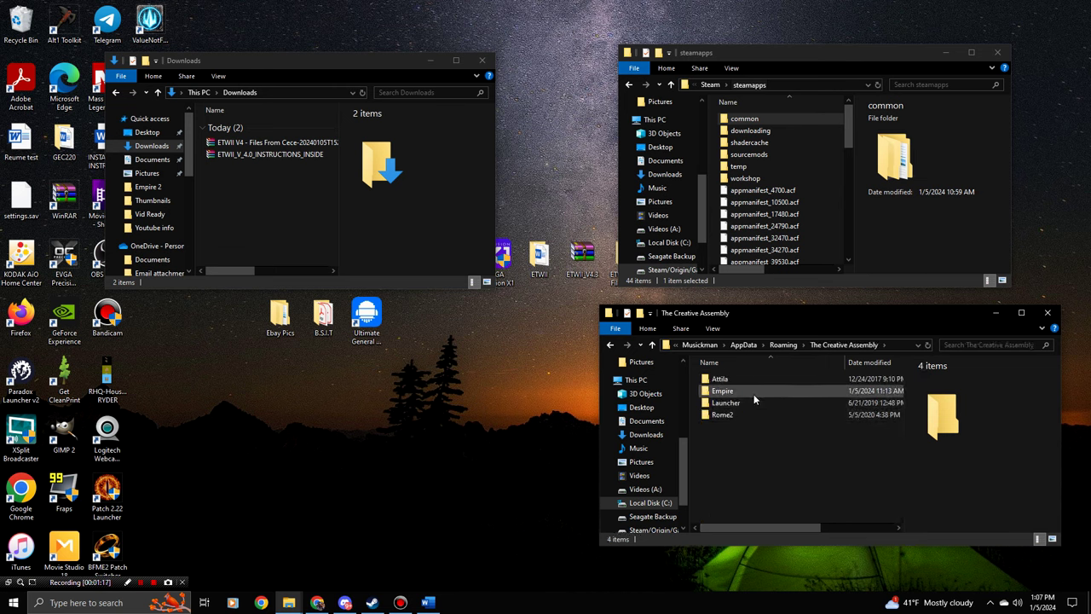
pyautogui.moveTo(871, 318); pyautogui.dragTo(882, 319)
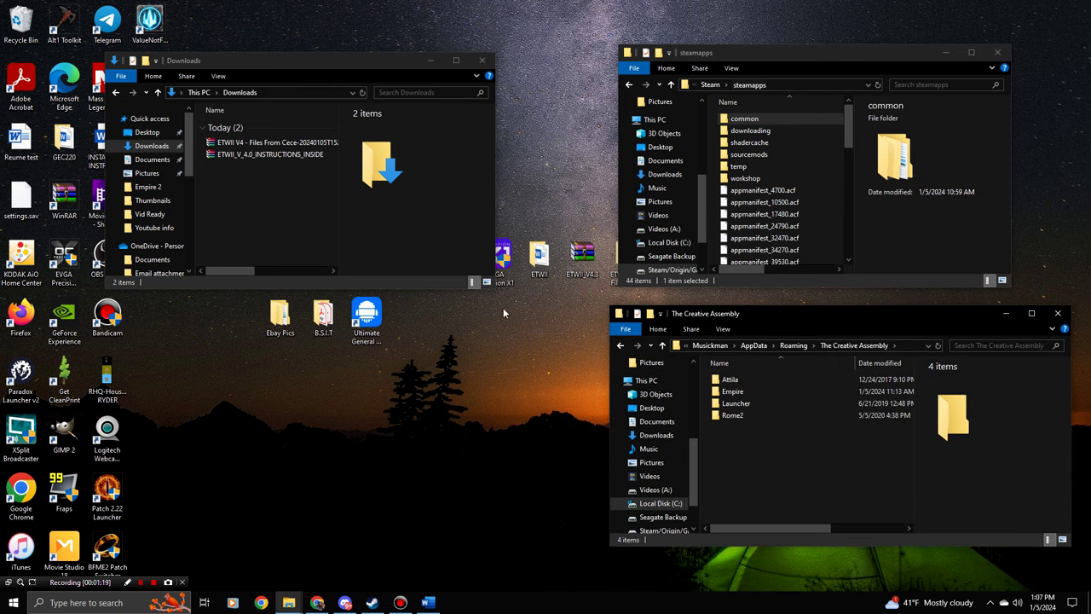
pyautogui.click(540, 269)
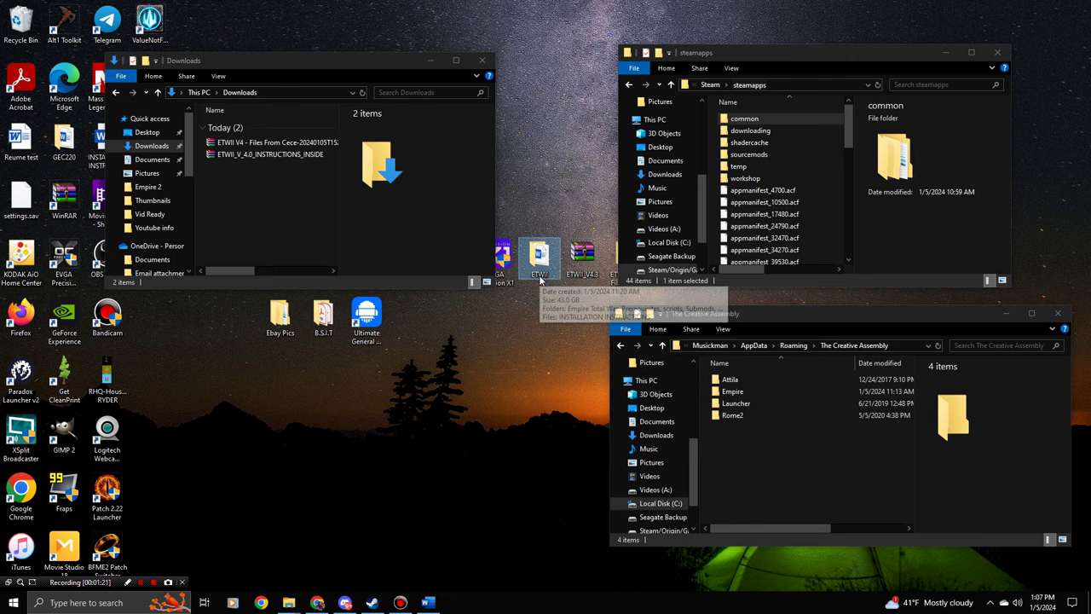
pyautogui.click(532, 332)
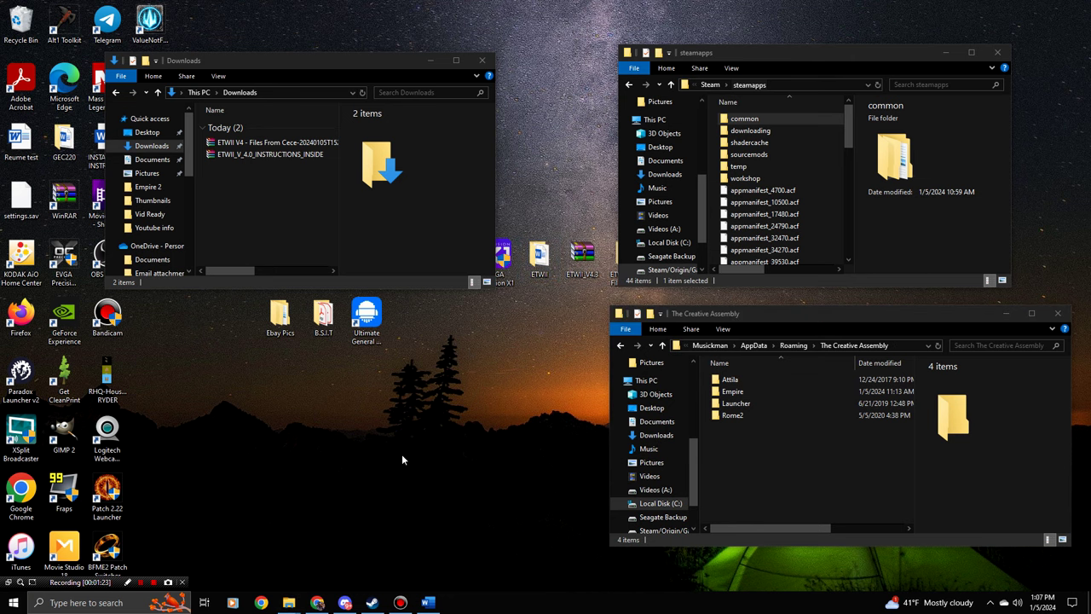
pyautogui.click(313, 602)
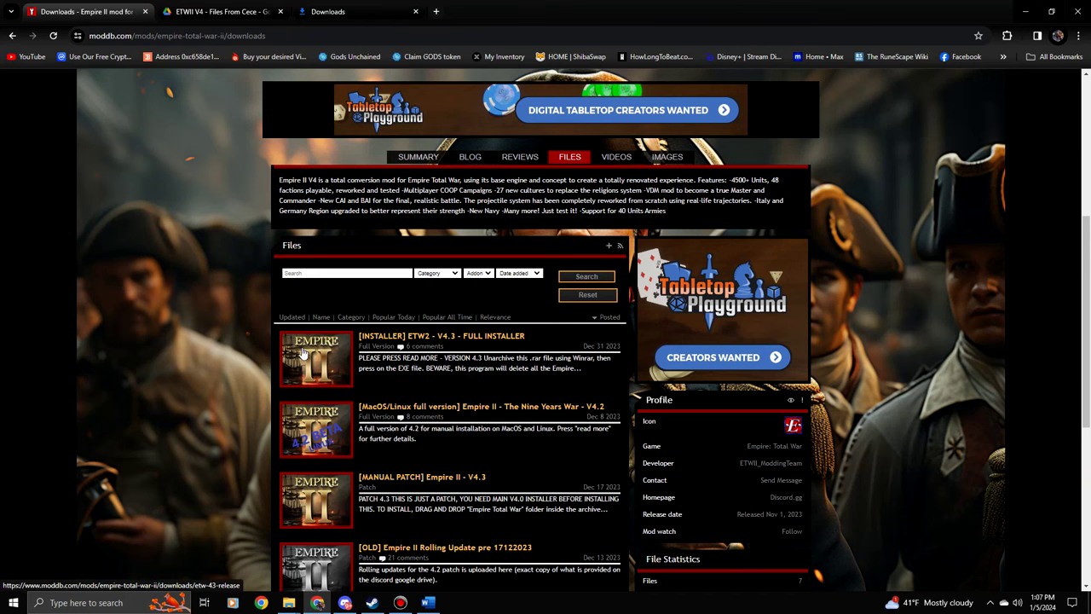
# Open the Empire II V4 Full Release (12.2 GB) file page, then minimize Chrome
pyautogui.scroll(-5, 240, 311)
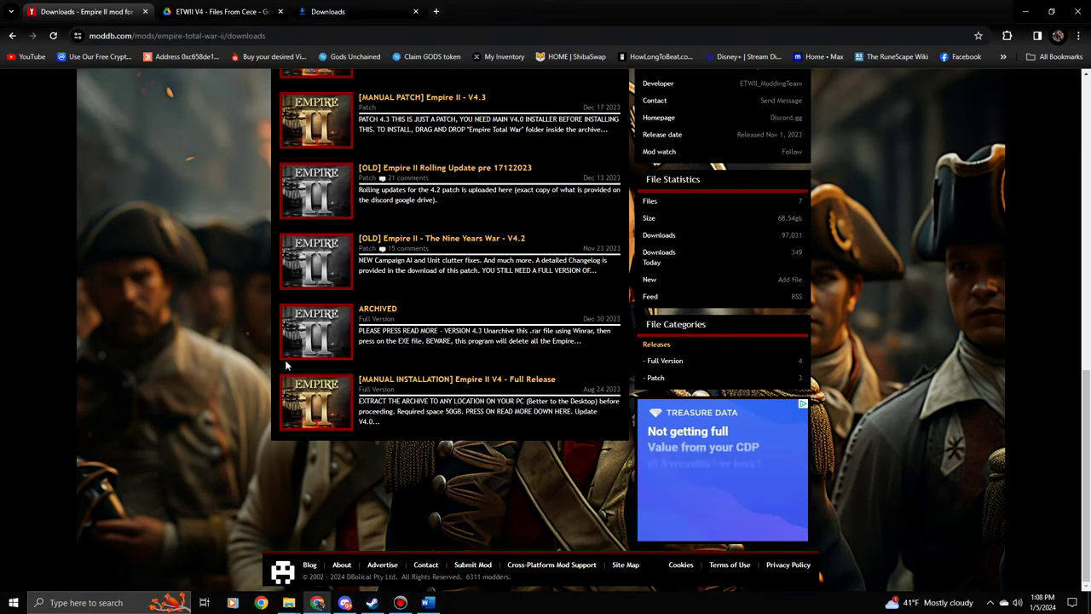
pyautogui.click(475, 380)
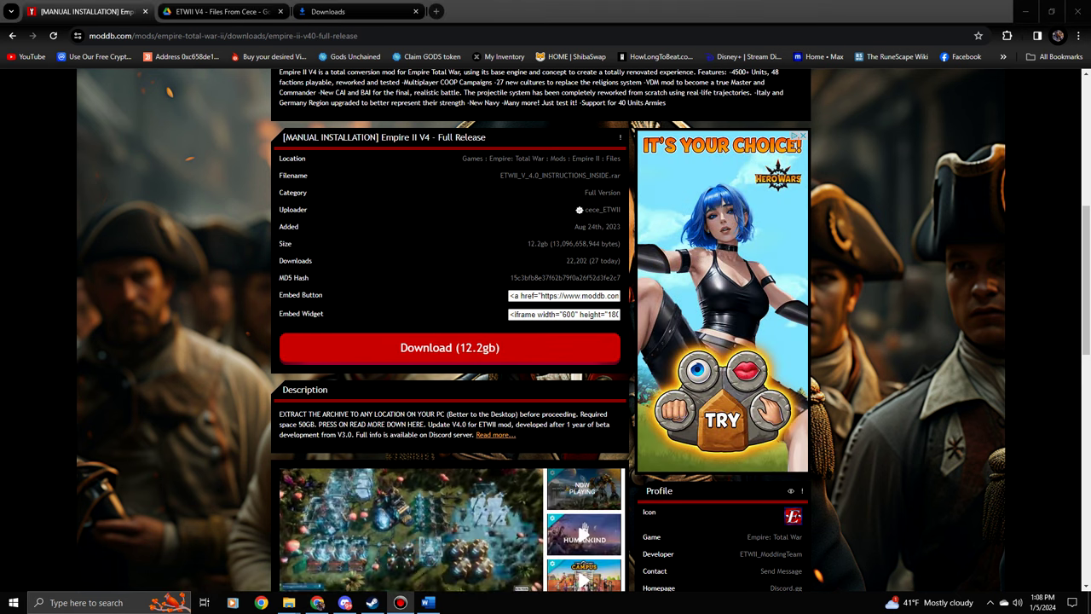
pyautogui.click(1025, 11)
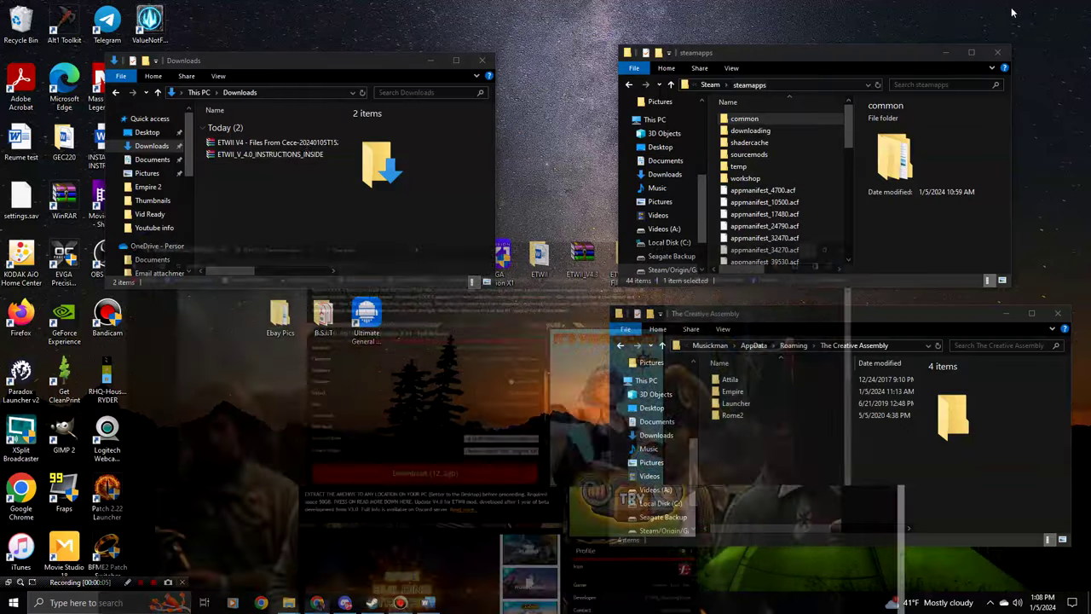
# Open the ETWII_V_4.0_INSTRUCTIONS_INSIDE archive from Downloads in WinRAR
pyautogui.click(326, 77)
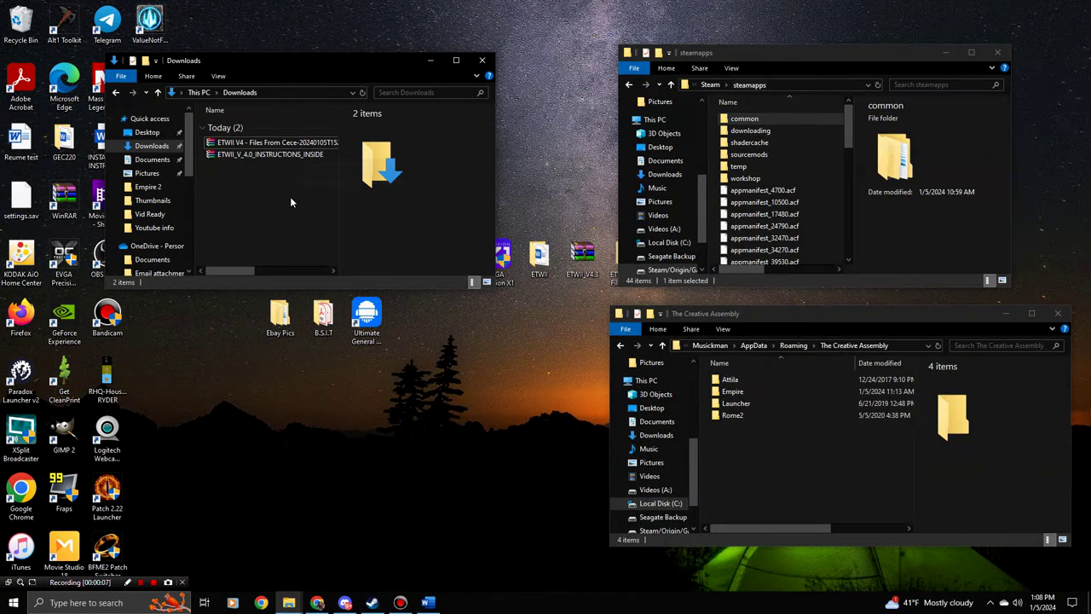
pyautogui.moveTo(328, 64); pyautogui.dragTo(297, 66)
pyautogui.click(229, 159)
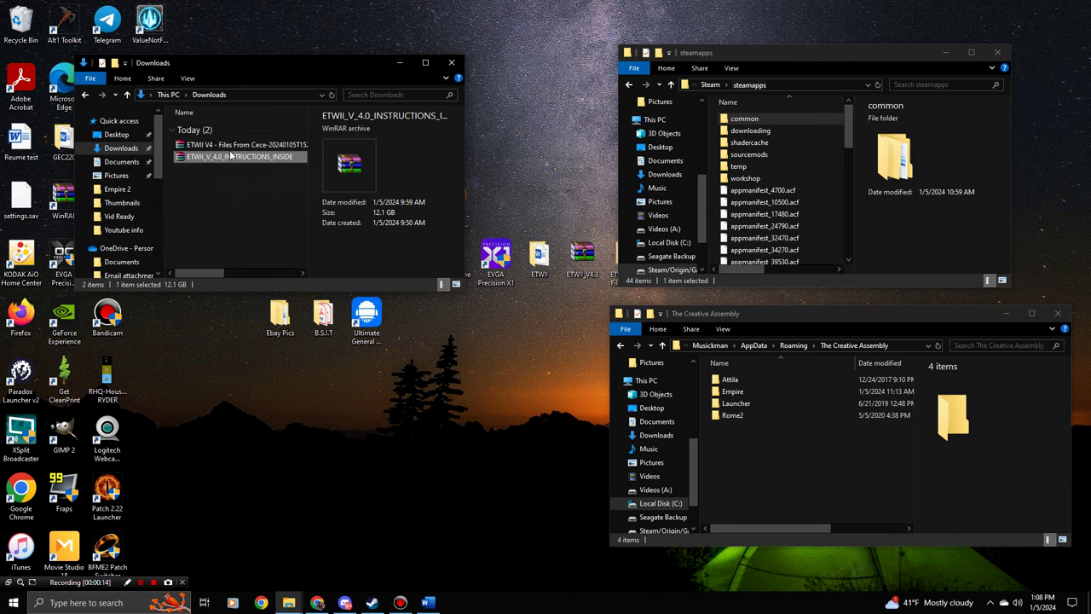
pyautogui.doubleClick(229, 159)
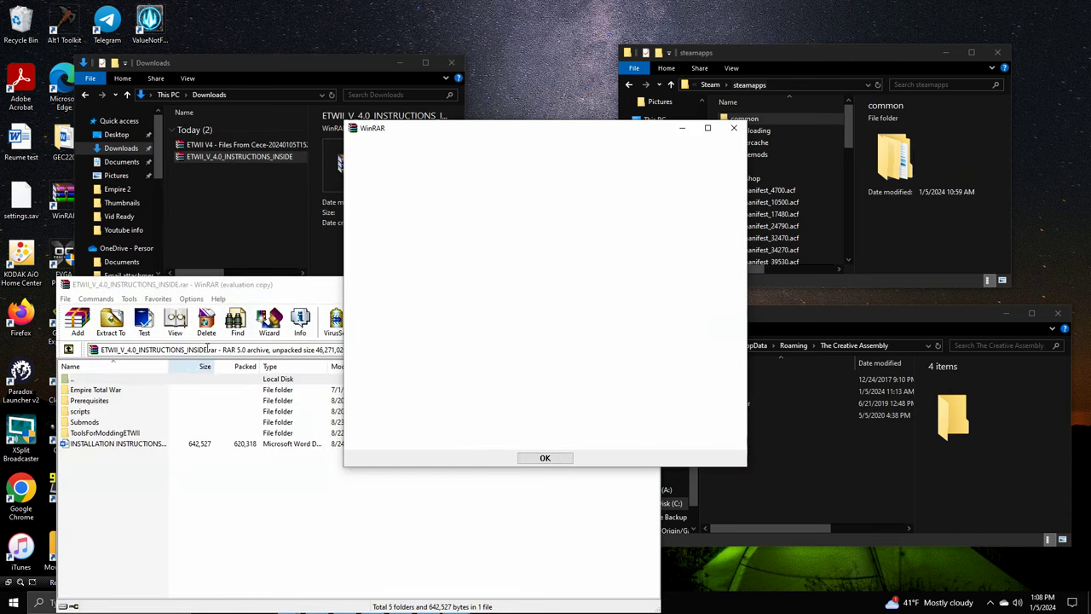
# Point extraction at the Desktop ETWII folder, then cancel and close the archive
pyautogui.click(734, 131)
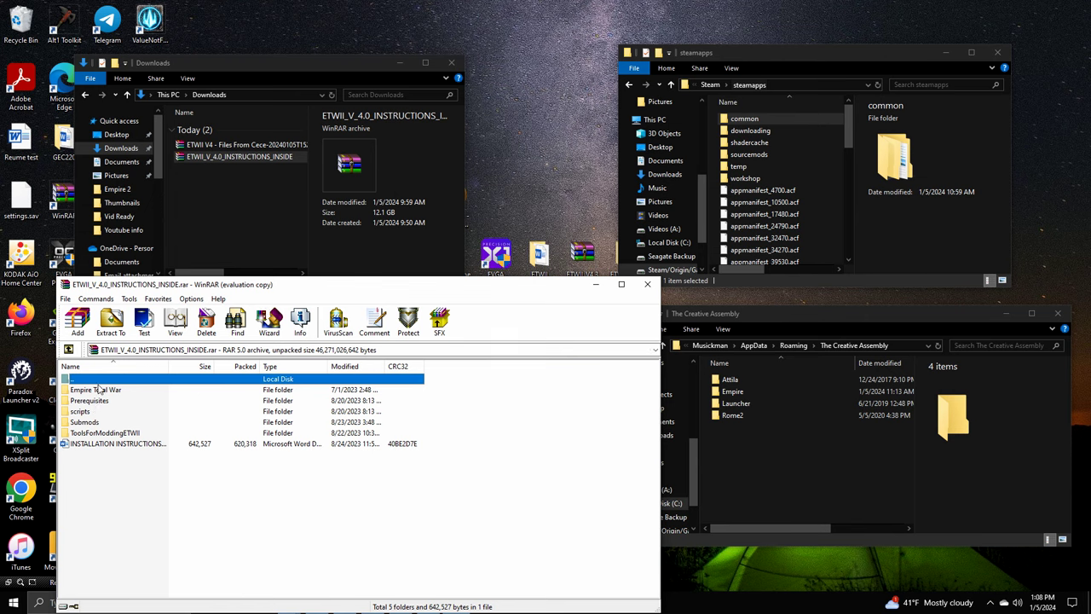
pyautogui.click(111, 321)
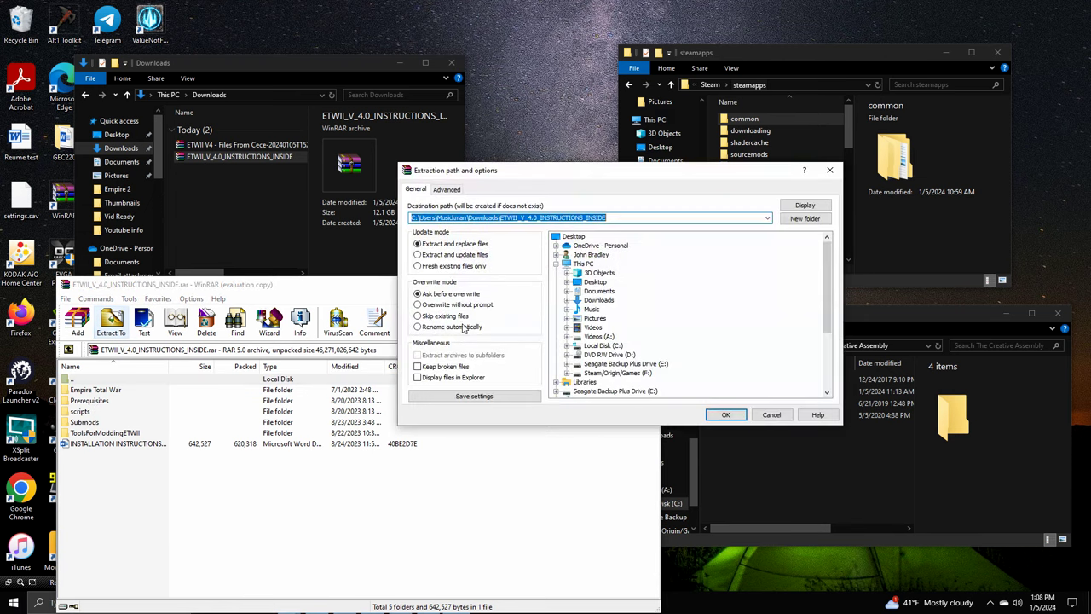
pyautogui.click(568, 283)
pyautogui.click(612, 338)
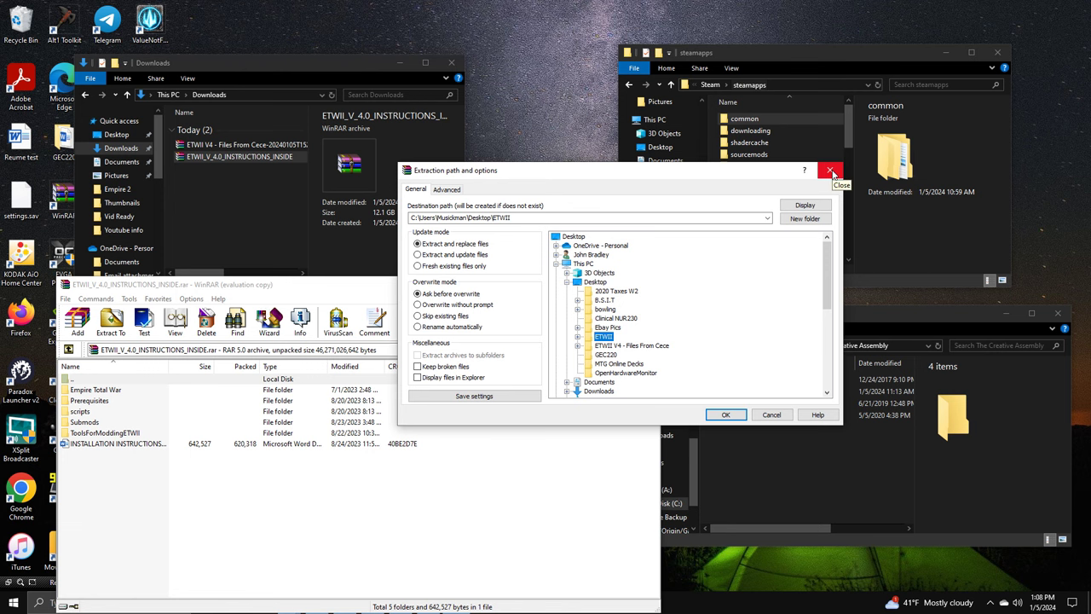
pyautogui.click(832, 173)
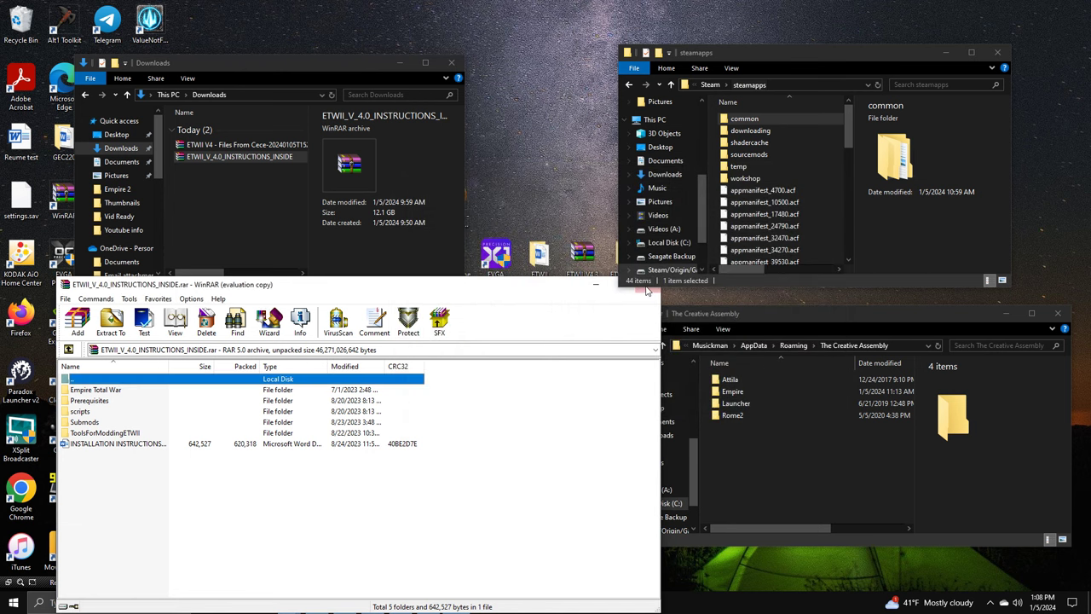
pyautogui.press('Escape')
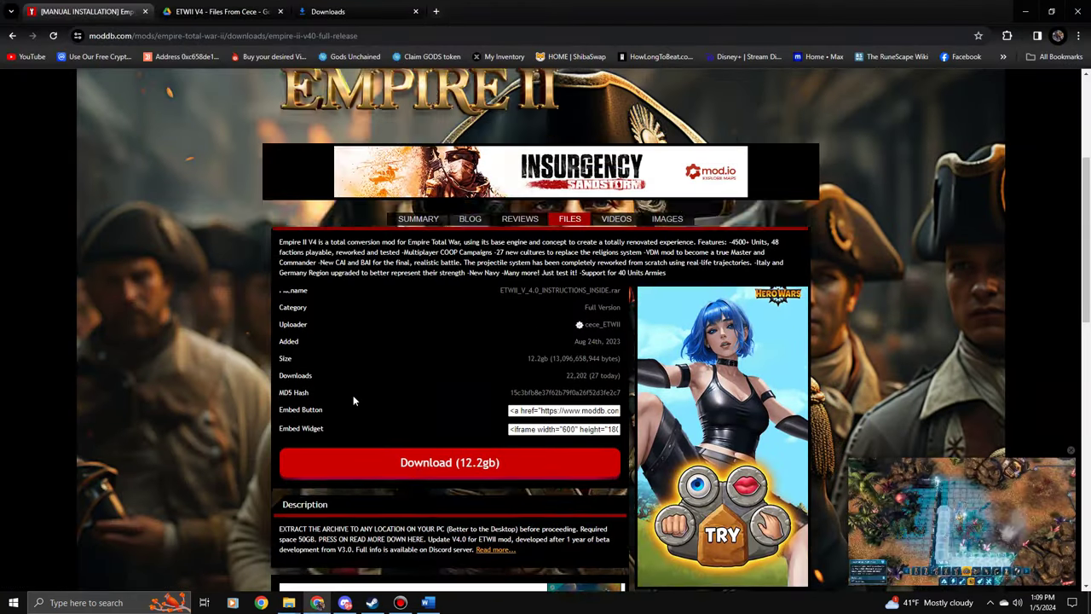
pyautogui.scroll(3, 353, 395)
pyautogui.scroll(-5, 352, 400)
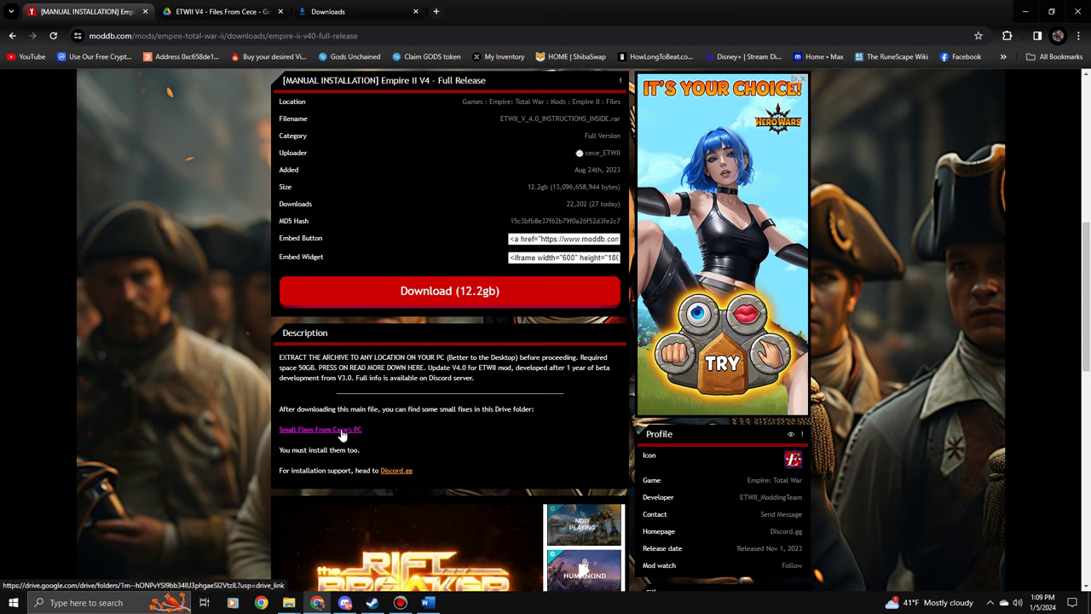
pyautogui.click(347, 432)
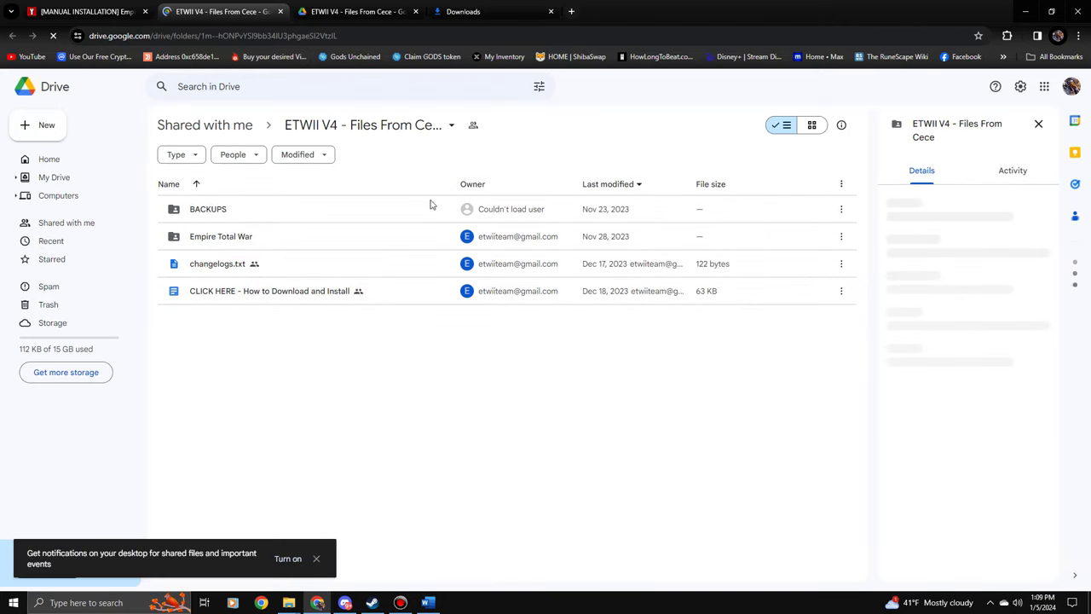
pyautogui.click(395, 130)
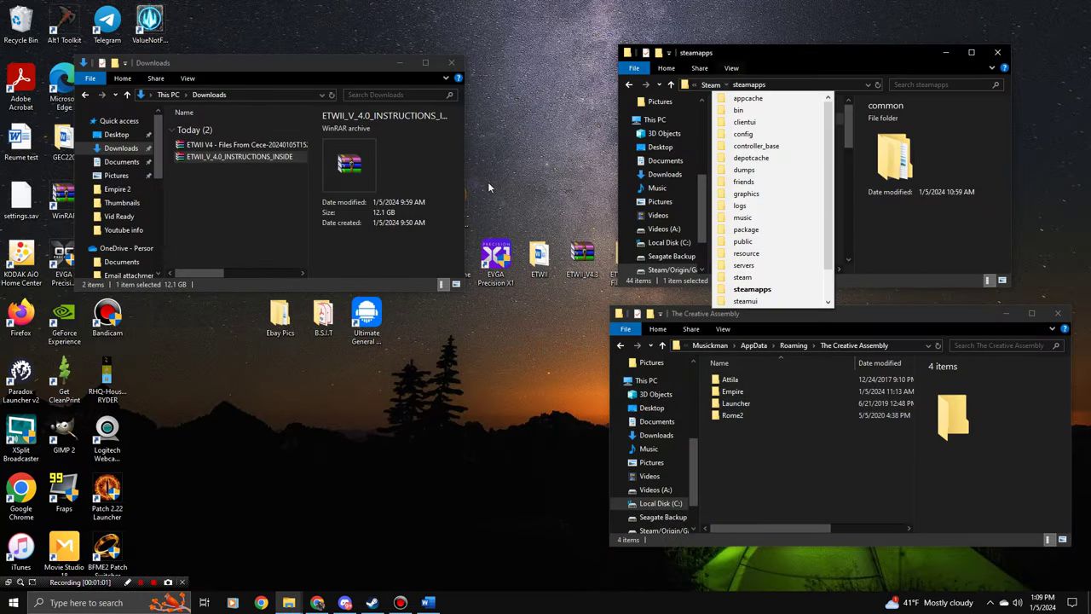
# Open the Files From Cece zip in WinRAR, target the Desktop for extraction, then return to ModDB
pyautogui.doubleClick(220, 144)
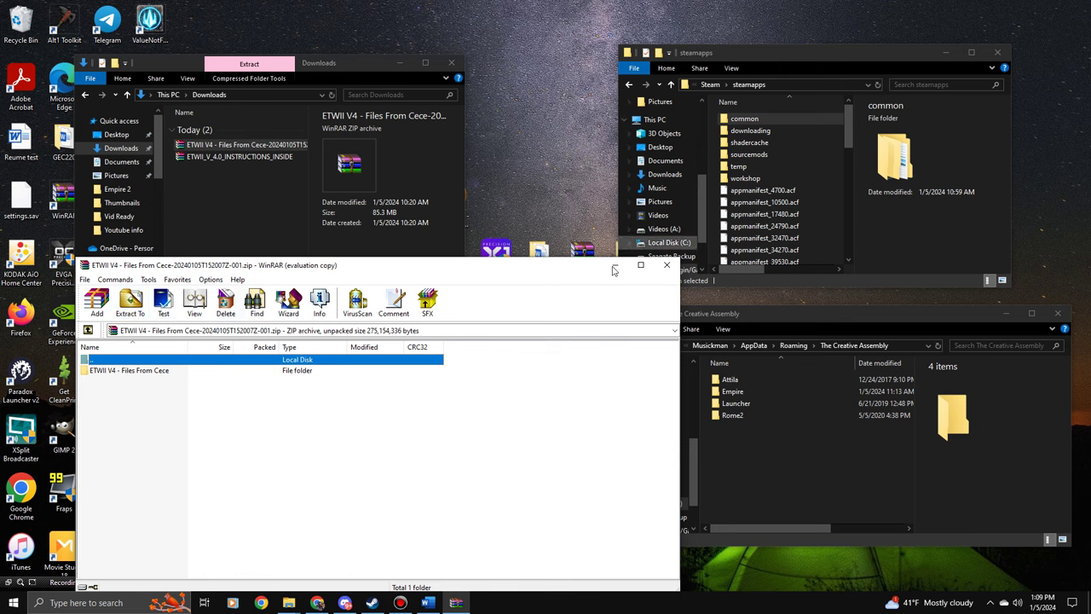
pyautogui.click(132, 299)
pyautogui.click(595, 282)
pyautogui.click(829, 169)
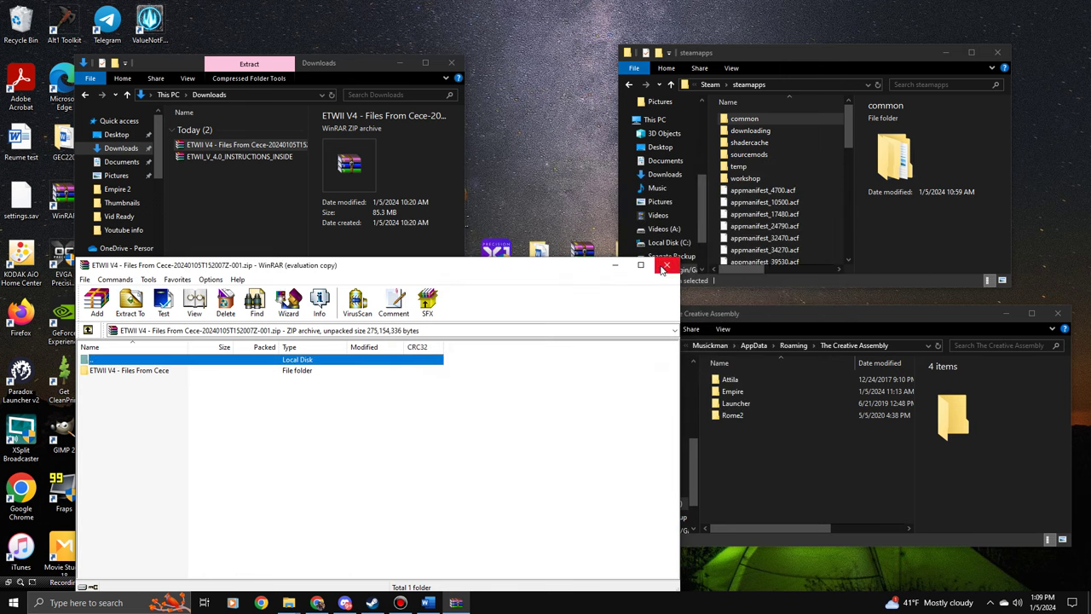
pyautogui.click(665, 266)
pyautogui.moveTo(817, 55); pyautogui.dragTo(853, 56)
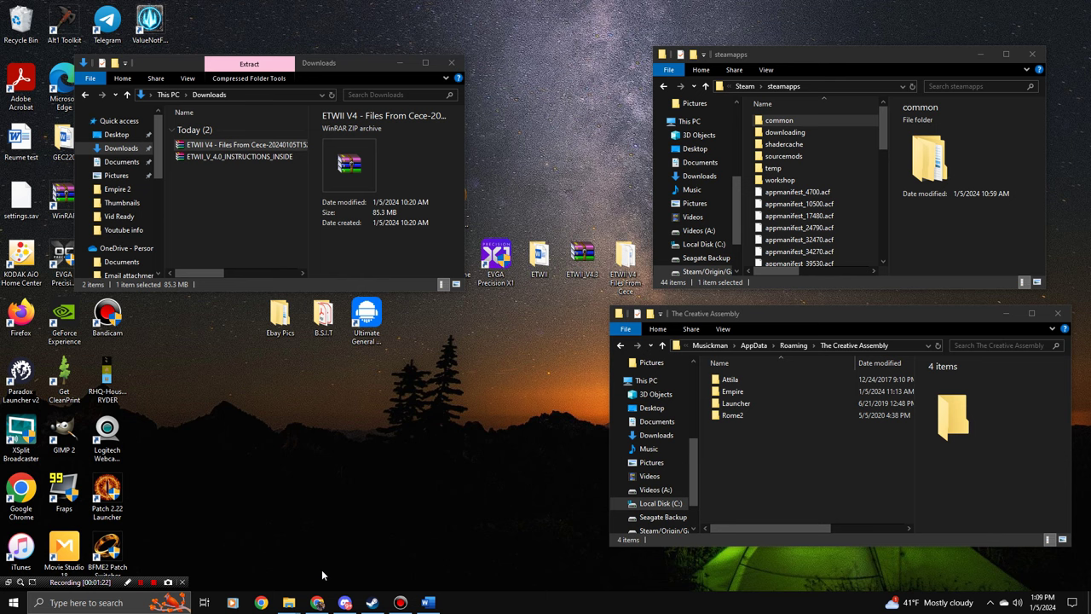
pyautogui.click(318, 603)
# Open the [MANUAL PATCH] Empire II - V4.3 page, expand its description, then minimize Chrome
pyautogui.scroll(3, 443, 341)
pyautogui.click(578, 222)
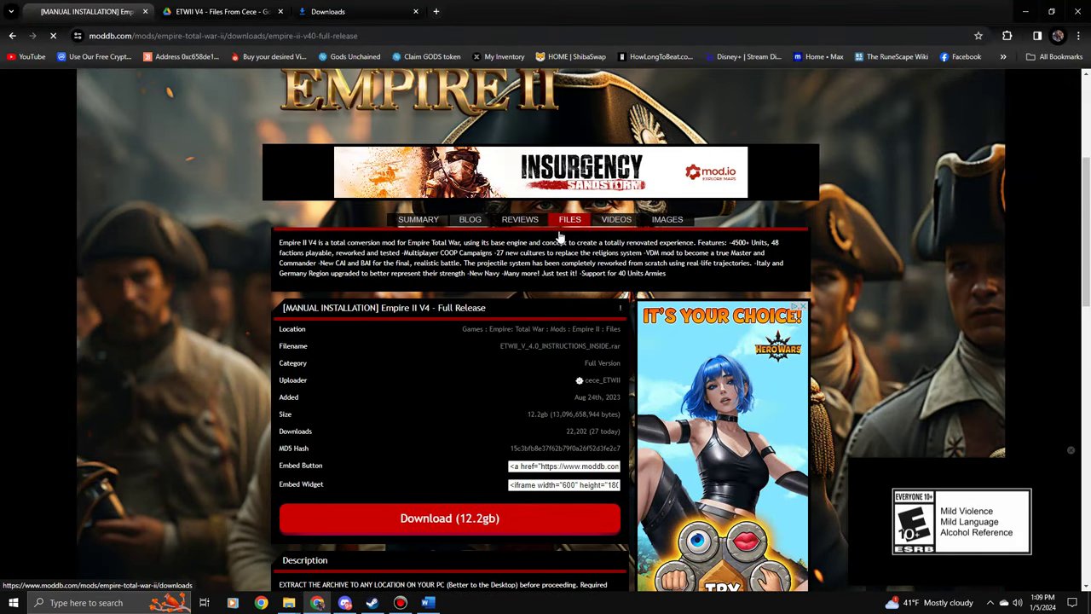
pyautogui.scroll(-2, 442, 367)
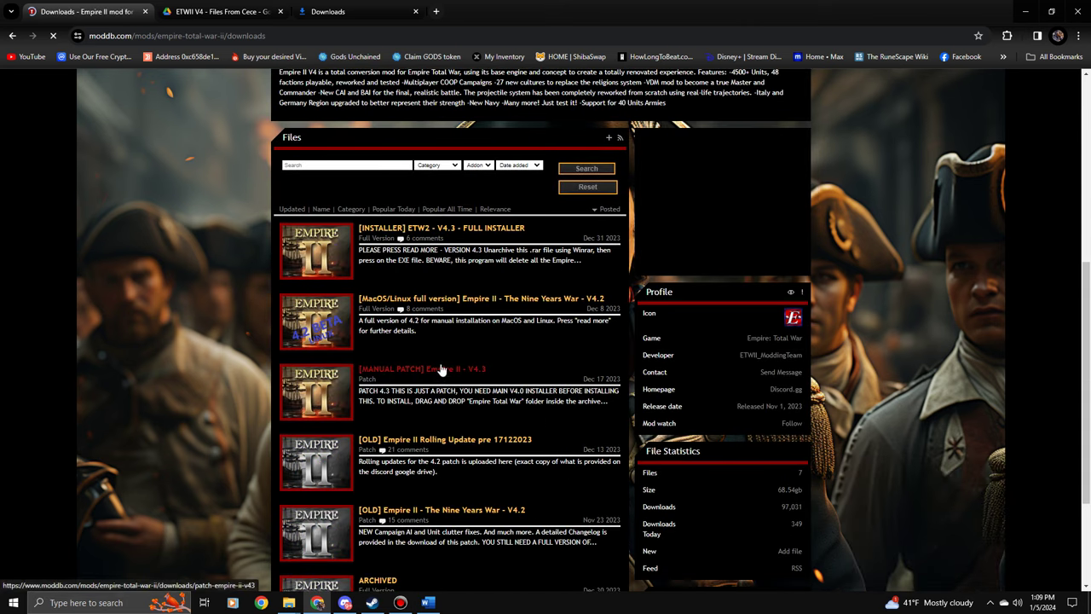
pyautogui.scroll(-1, 435, 305)
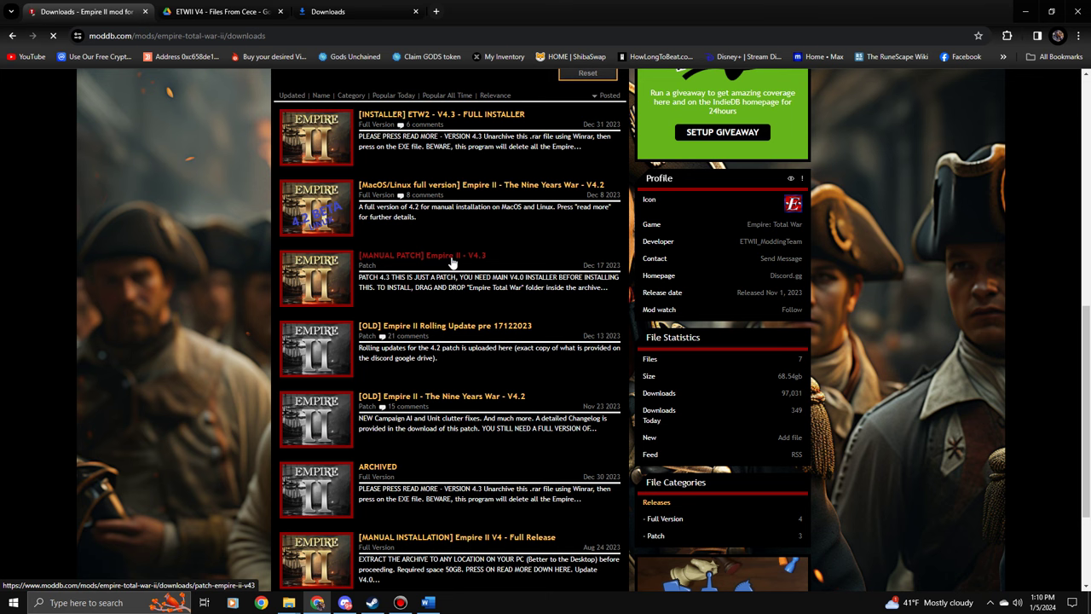
pyautogui.click(451, 263)
pyautogui.scroll(-4, 508, 300)
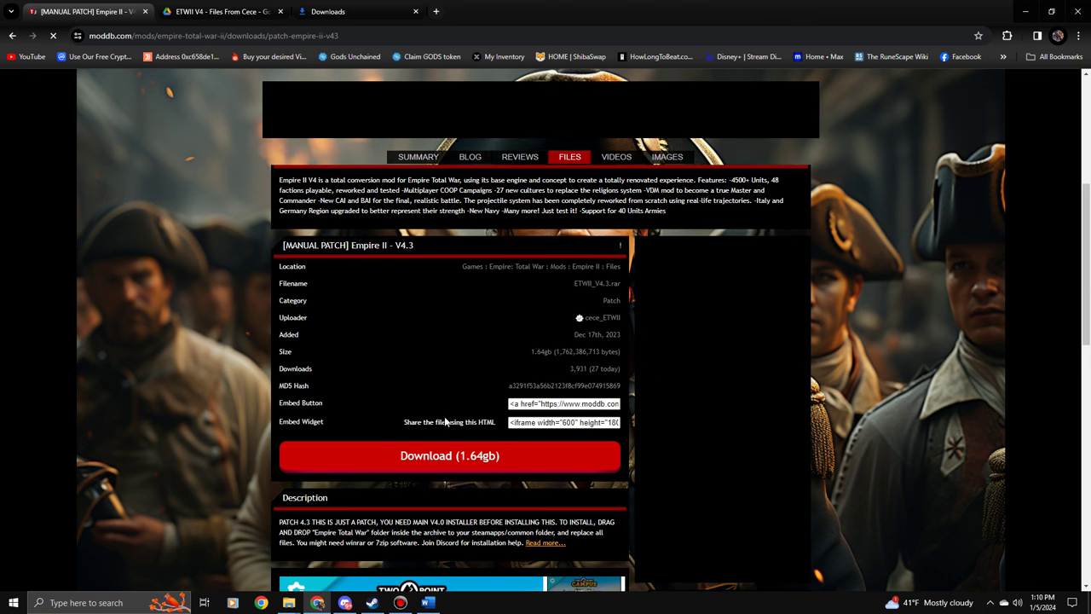
pyautogui.scroll(-2, 472, 460)
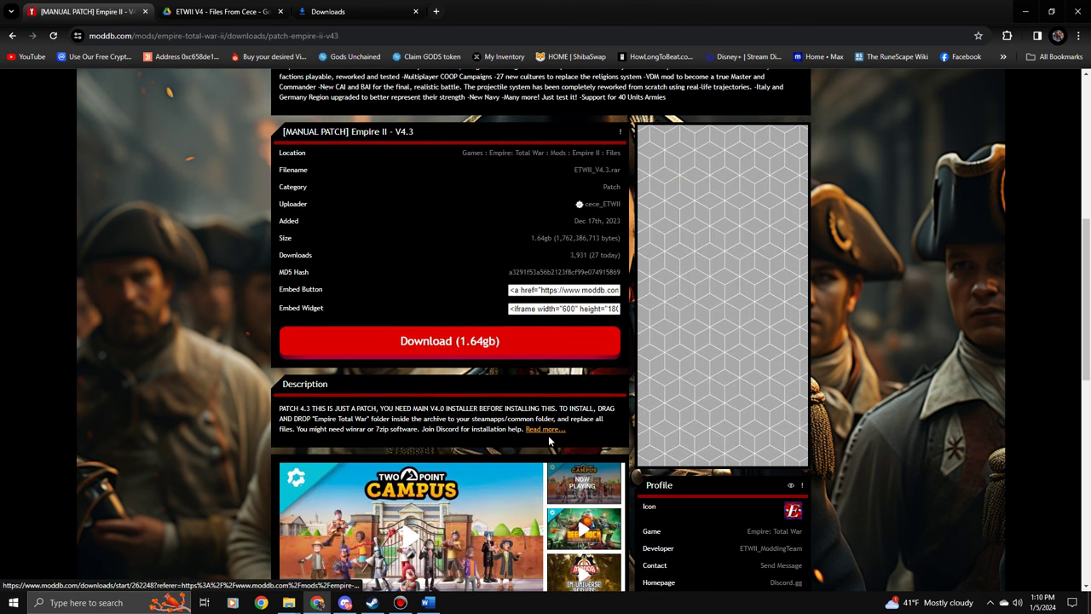
pyautogui.click(546, 428)
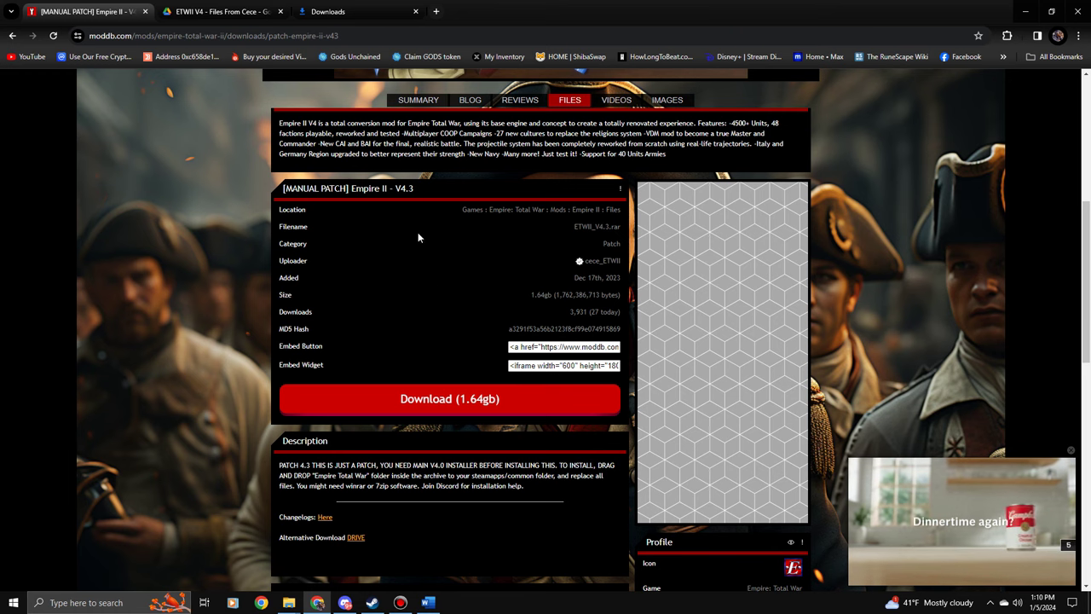
pyautogui.click(1025, 11)
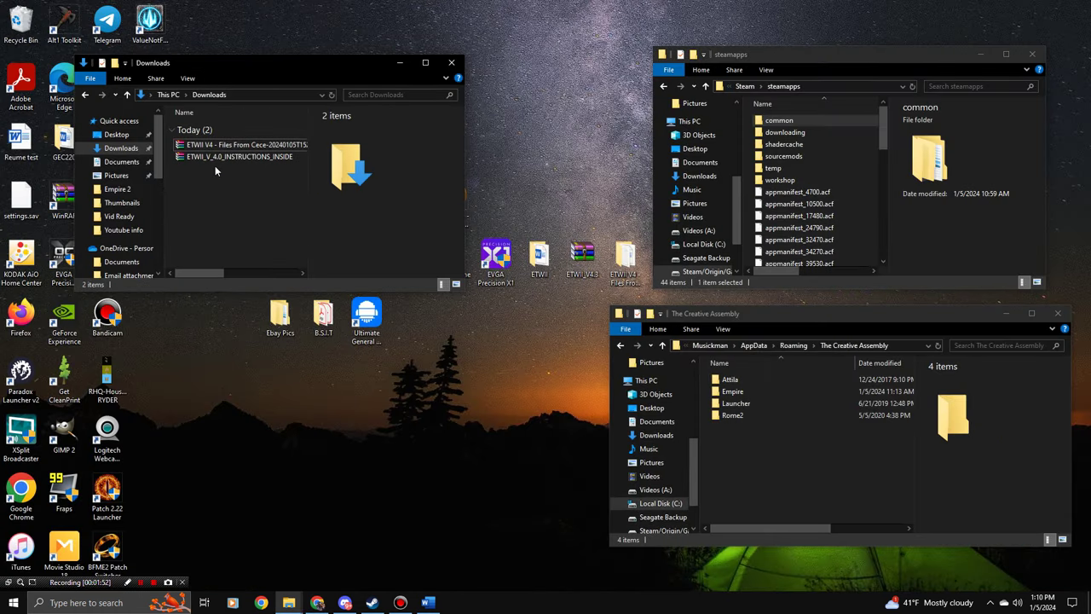
# Select the ETWII_V4.3, ETWII and ETWII V4 - Files From Cece desktop icons, then clear the selection
pyautogui.click(582, 255)
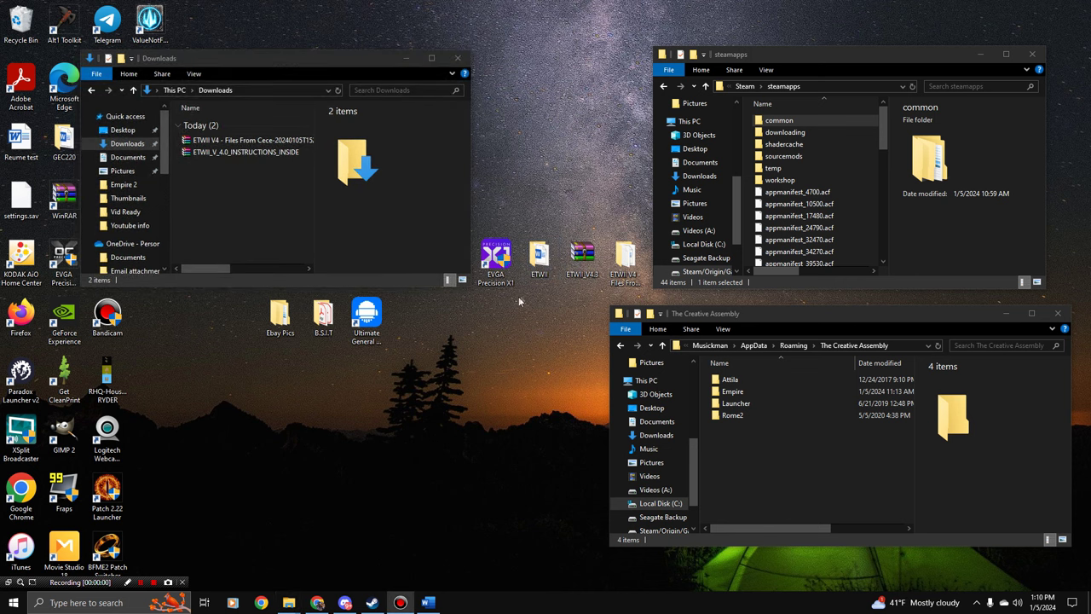
pyautogui.click(543, 273)
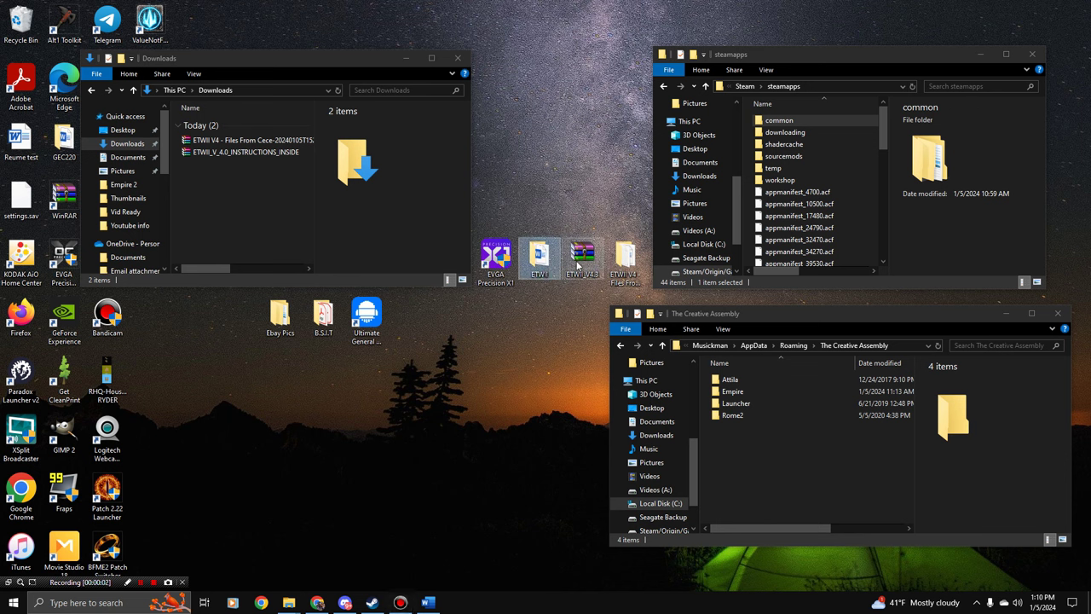
pyautogui.click(577, 266)
pyautogui.click(625, 257)
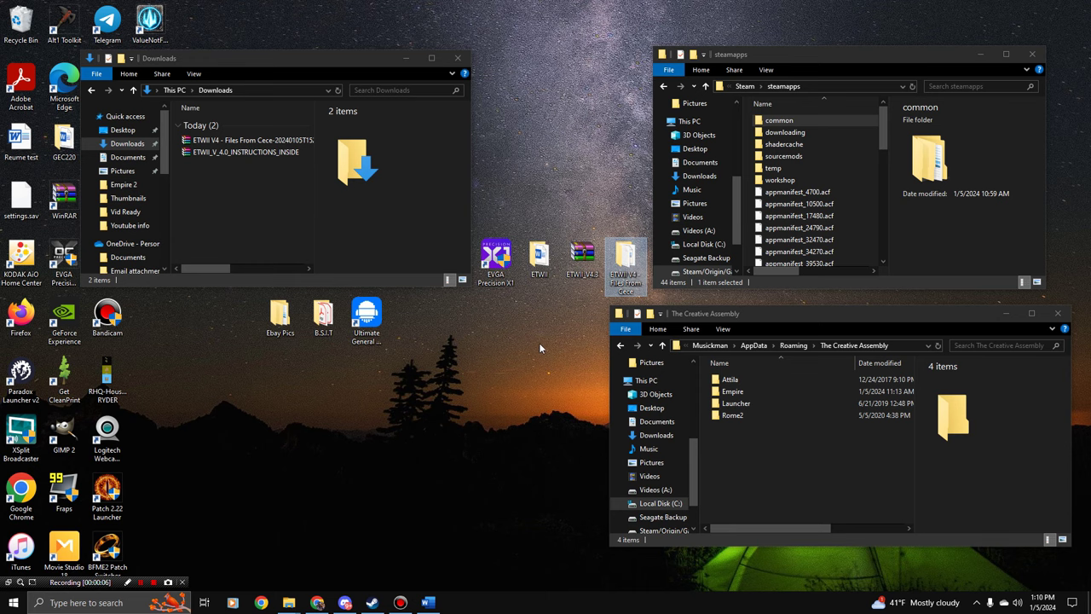
pyautogui.click(295, 481)
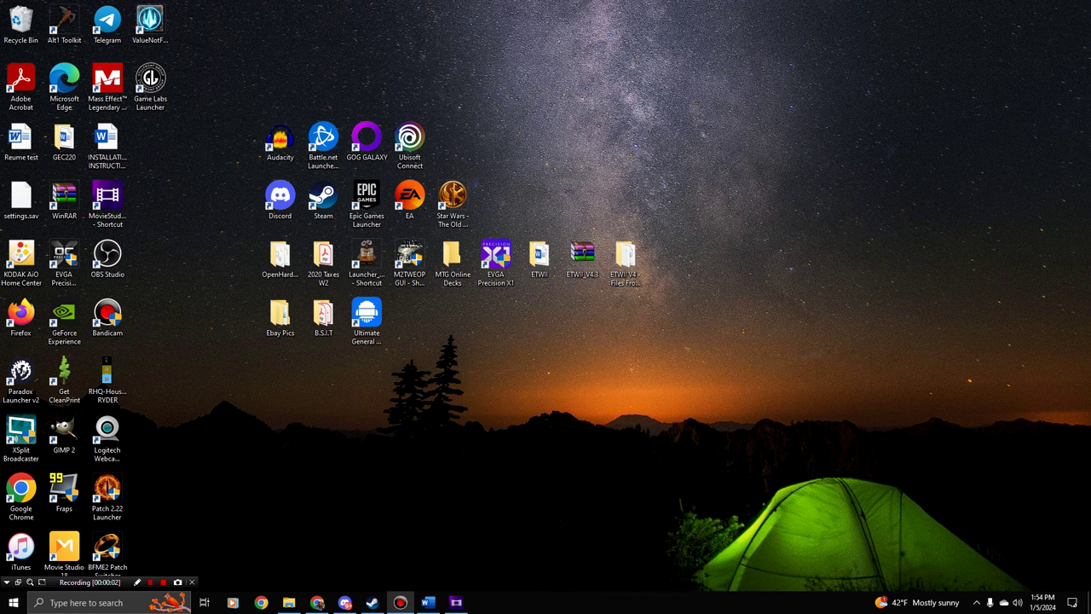
# Open the extracted ETWII folder in a new Explorer window, briefly entering Prerequisites
pyautogui.doubleClick(538, 256)
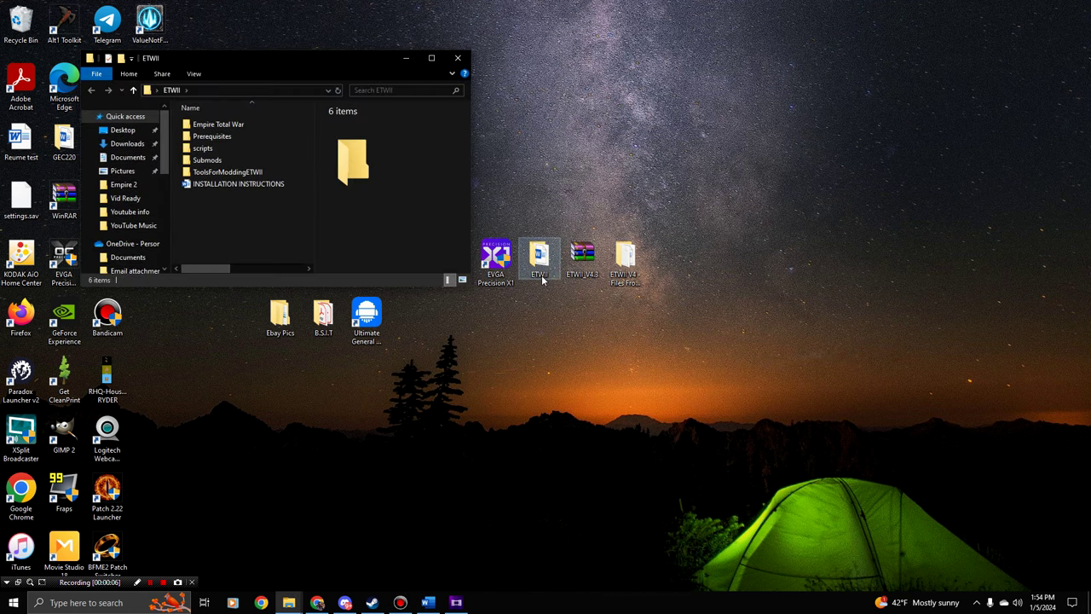
pyautogui.doubleClick(240, 136)
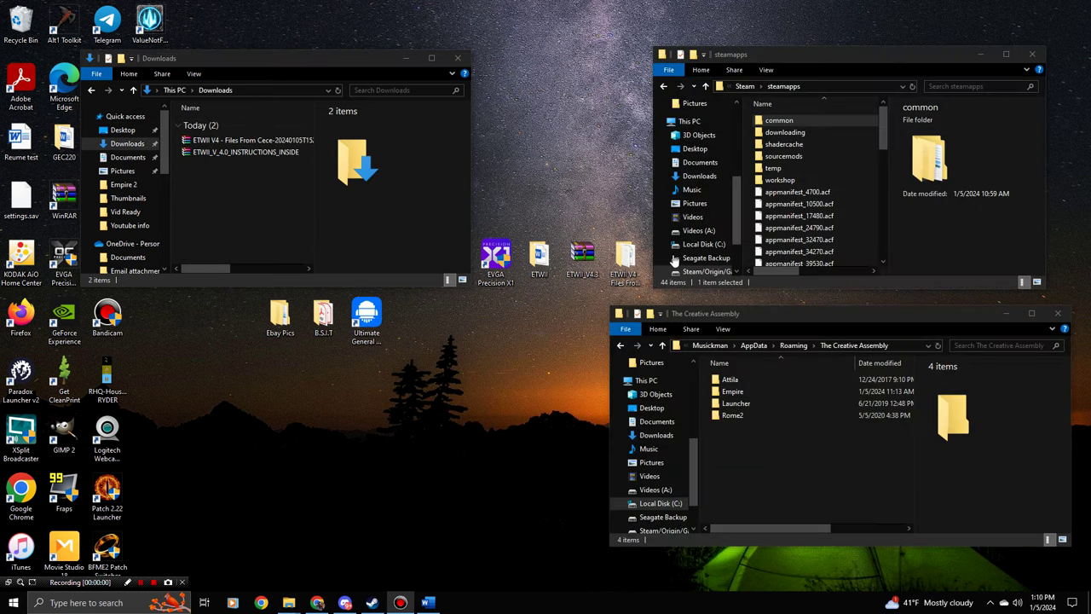
pyautogui.doubleClick(541, 259)
pyautogui.moveTo(341, 79); pyautogui.dragTo(318, 317)
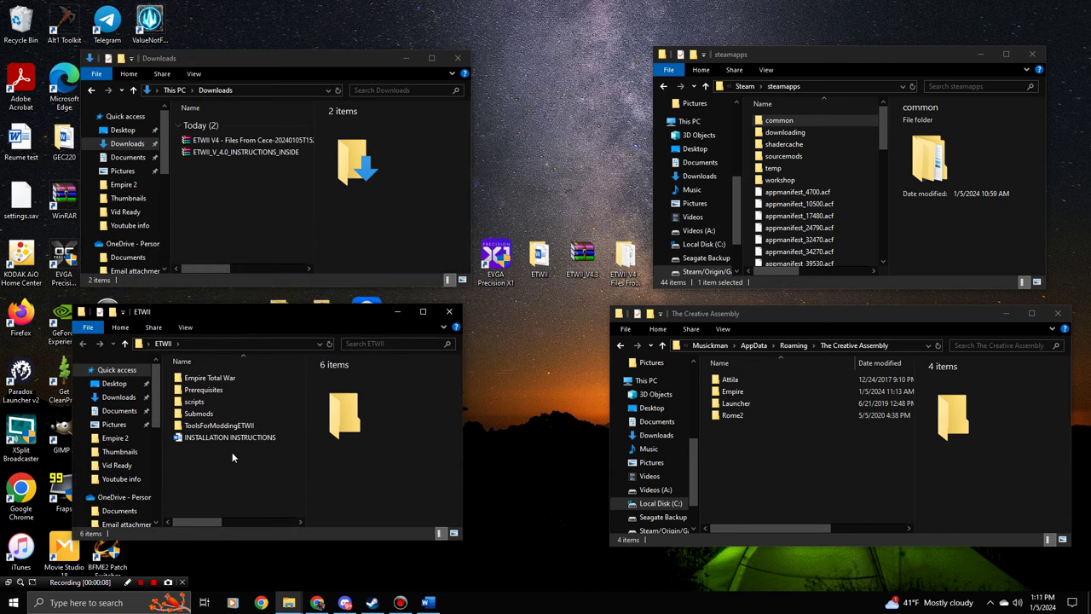
pyautogui.click(216, 380)
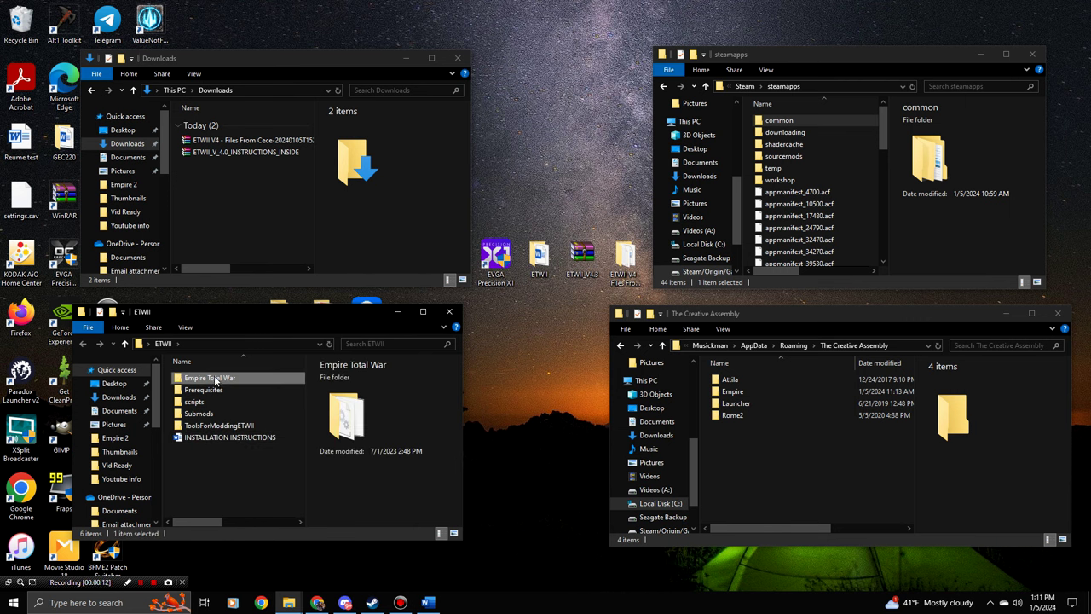
pyautogui.rightClick(216, 380)
pyautogui.click(274, 295)
pyautogui.click(225, 475)
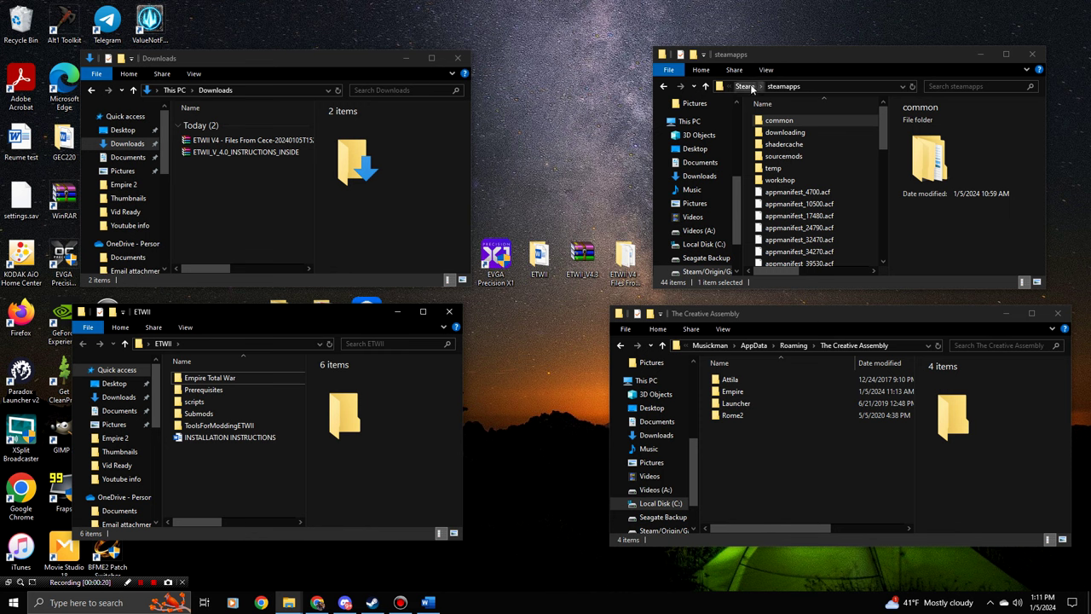
pyautogui.rightClick(794, 124)
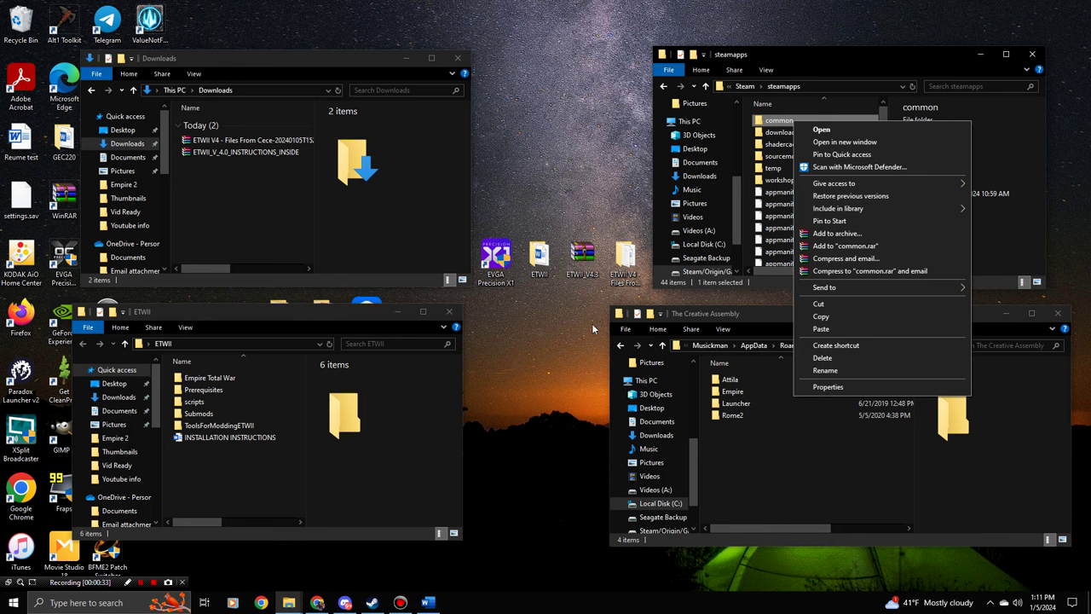
pyautogui.click(556, 327)
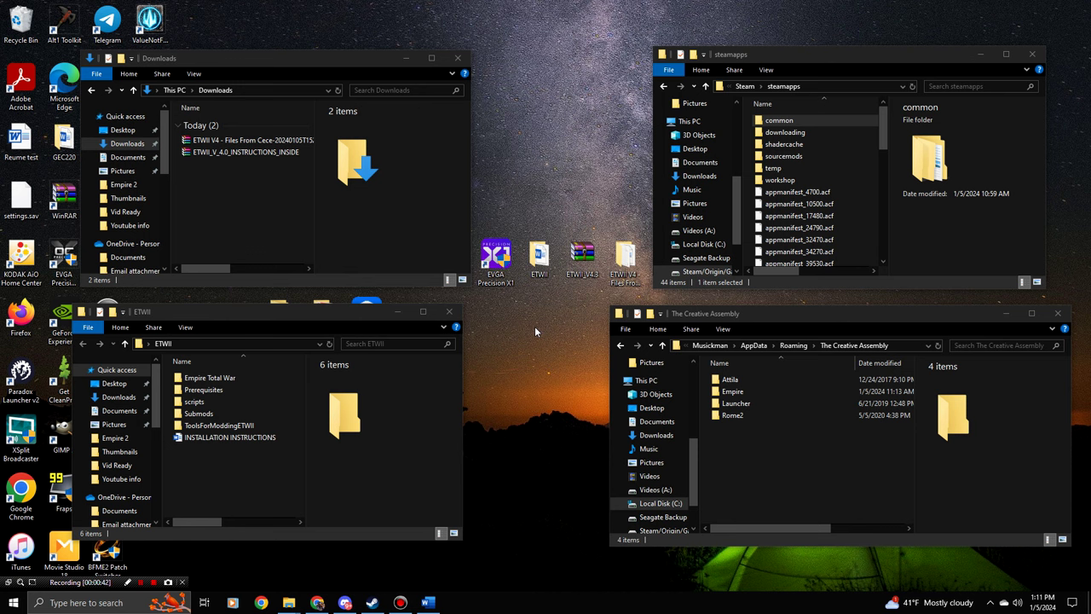
pyautogui.moveTo(288, 320); pyautogui.dragTo(300, 320)
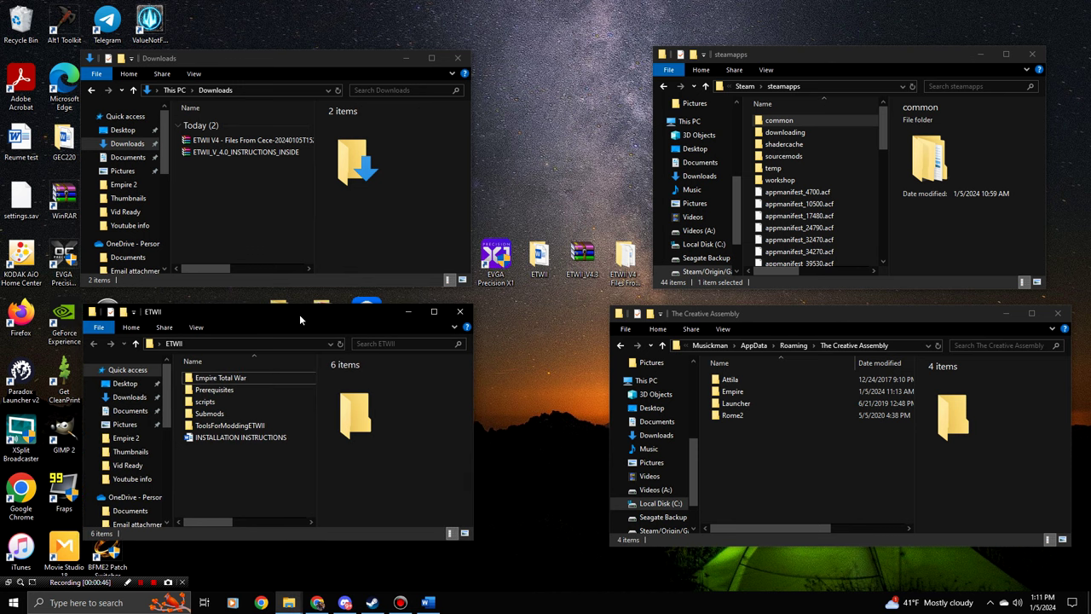
# Drill into scripts › ETWII_scripts › EARLY › VDM in the ETWII window
pyautogui.doubleClick(239, 400)
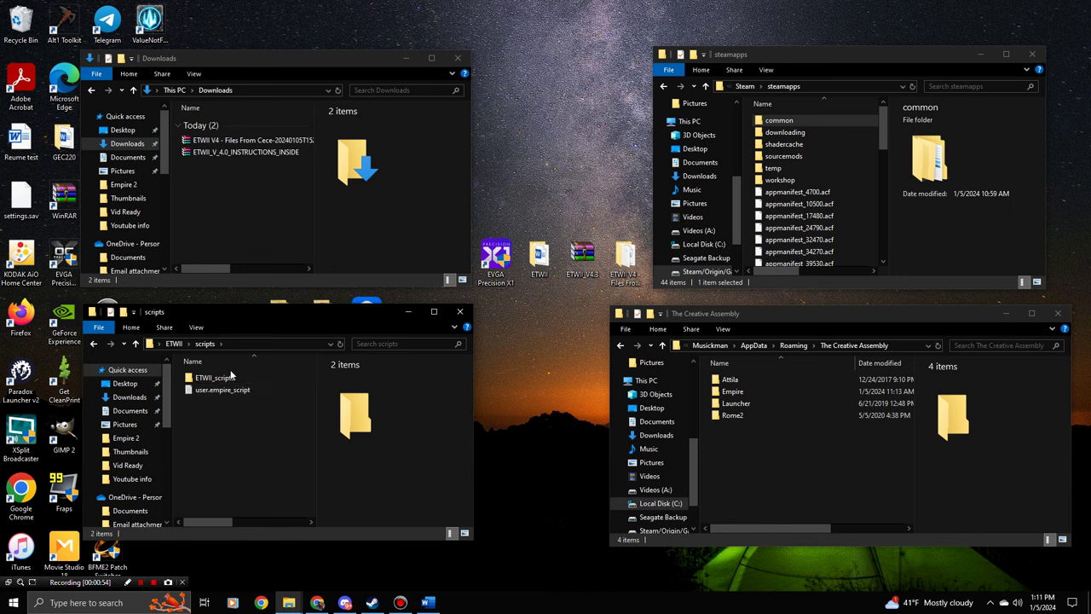
pyautogui.doubleClick(228, 377)
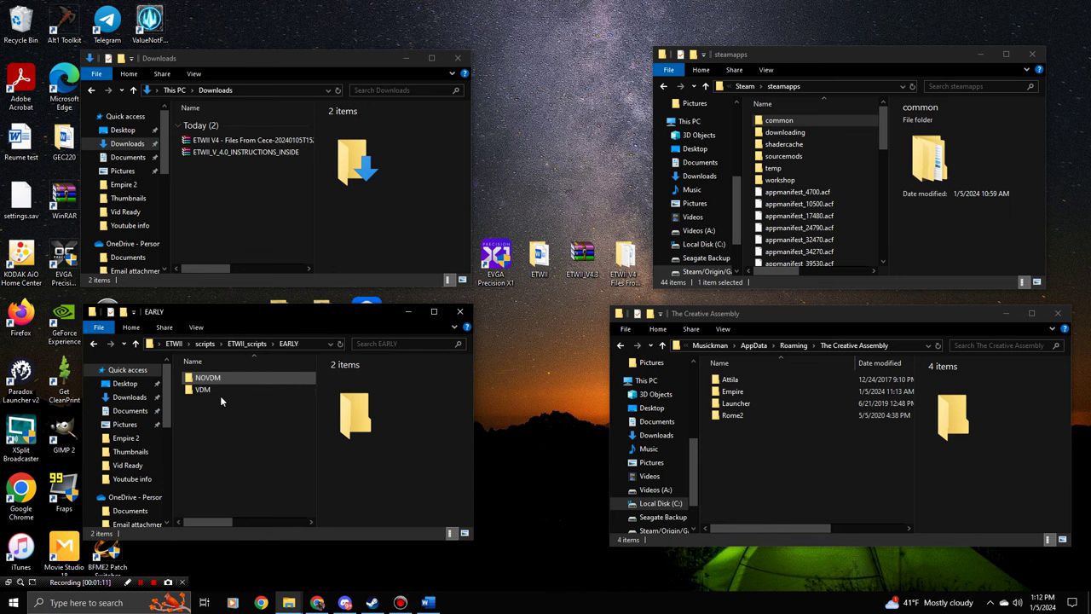
pyautogui.doubleClick(210, 381)
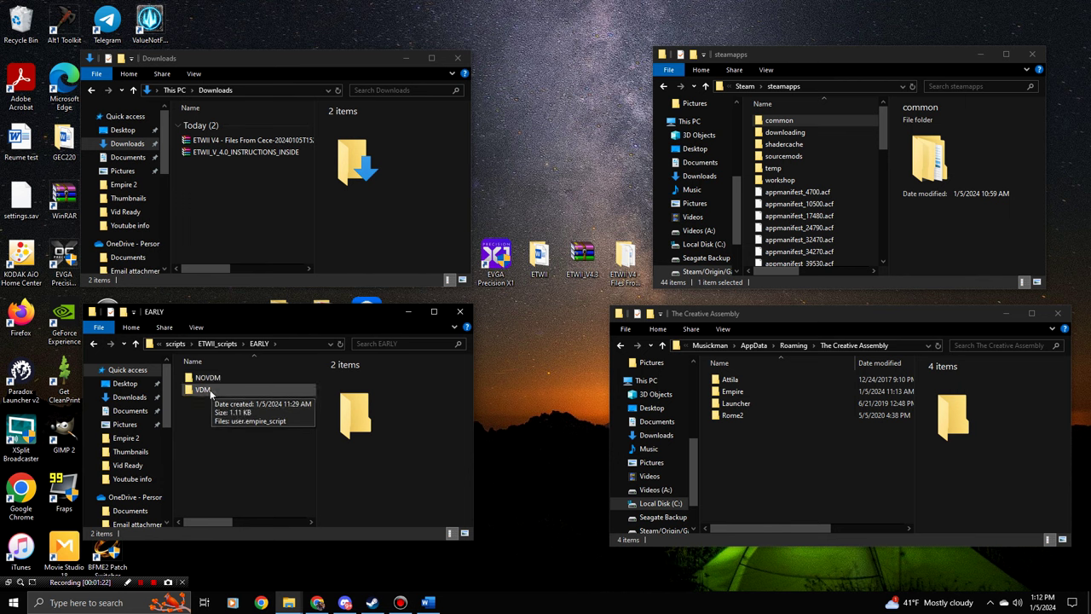
pyautogui.doubleClick(202, 390)
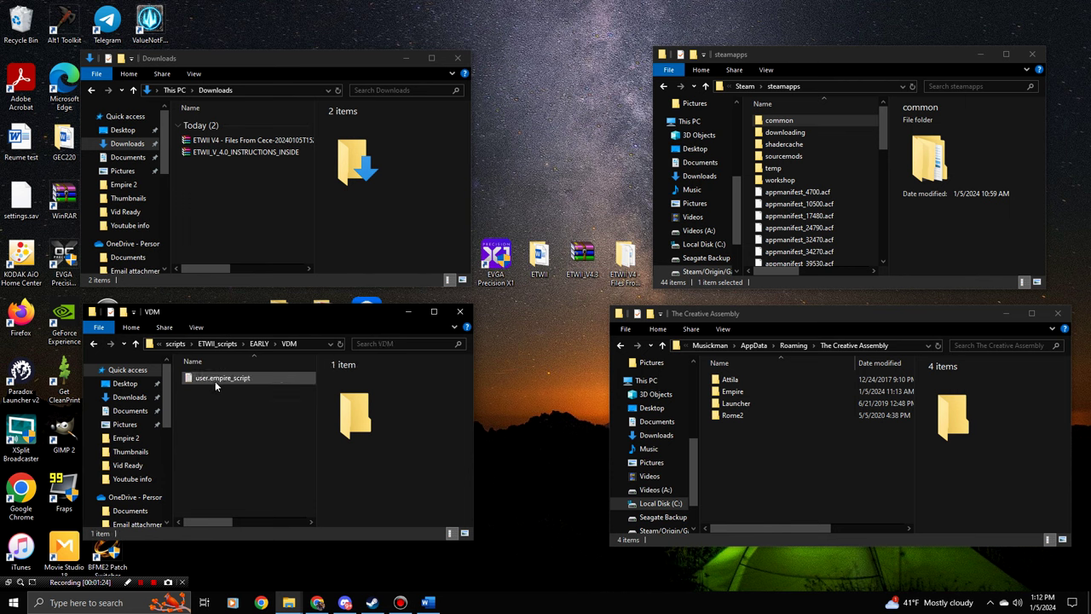
# Copy the 1.11 KB user.empire_script file from the VDM folder
pyautogui.click(215, 380)
pyautogui.rightClick(215, 380)
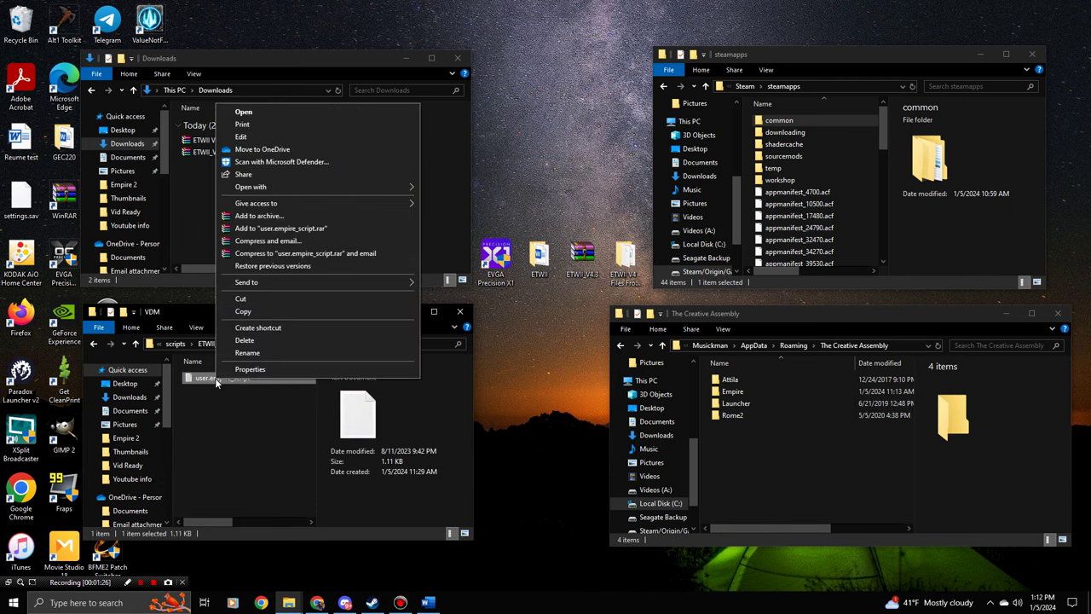
pyautogui.click(271, 310)
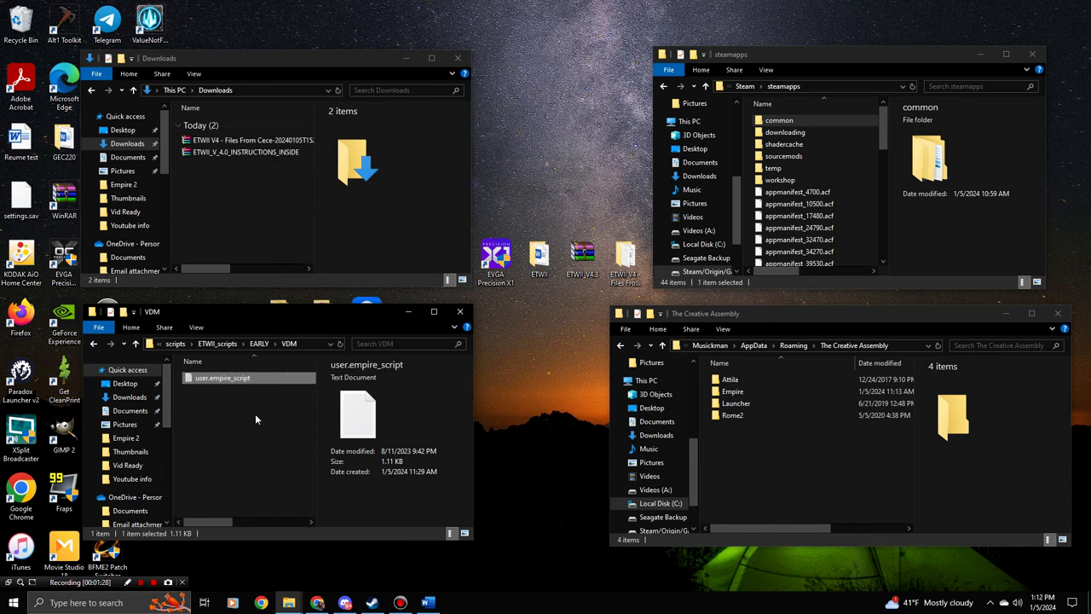
pyautogui.click(256, 416)
pyautogui.moveTo(791, 314); pyautogui.dragTo(801, 314)
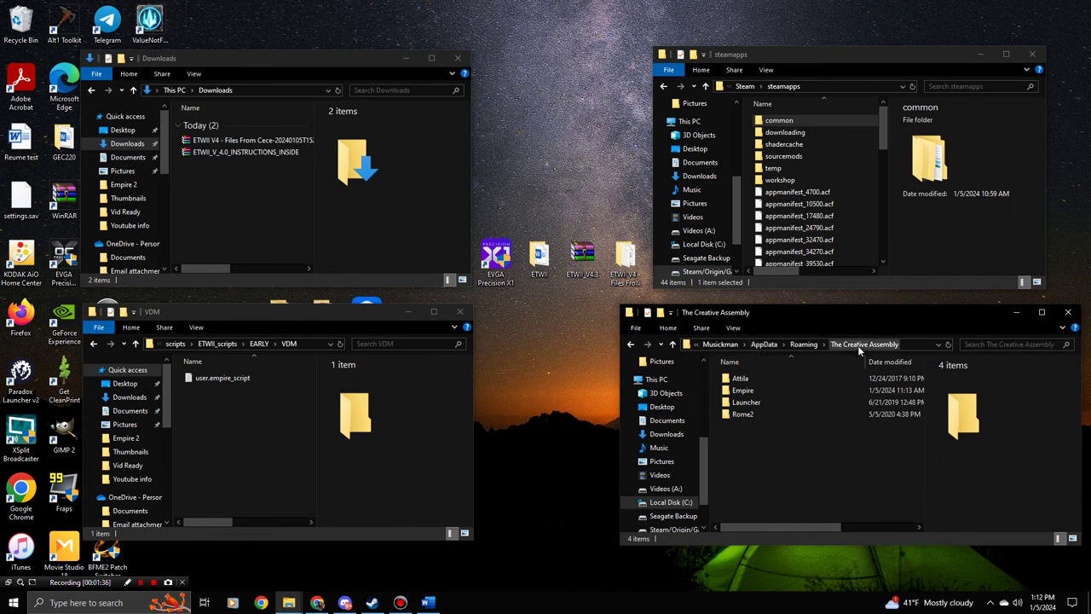
# Open Empire › scripts in The Creative Assembly window, dismissing its context menu without pasting
pyautogui.doubleClick(761, 390)
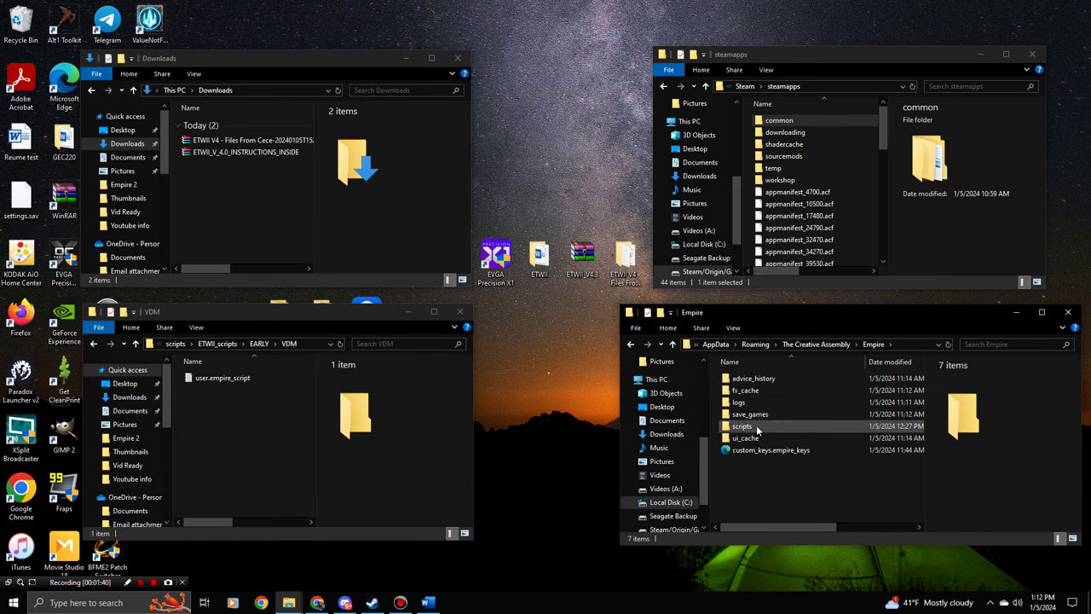
pyautogui.doubleClick(756, 426)
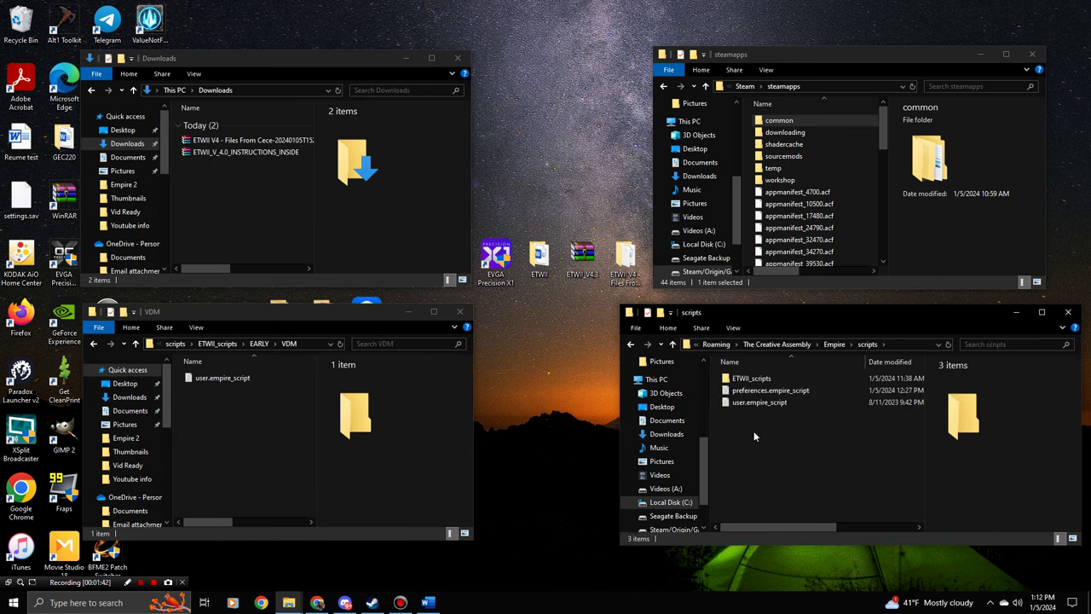
pyautogui.rightClick(750, 423)
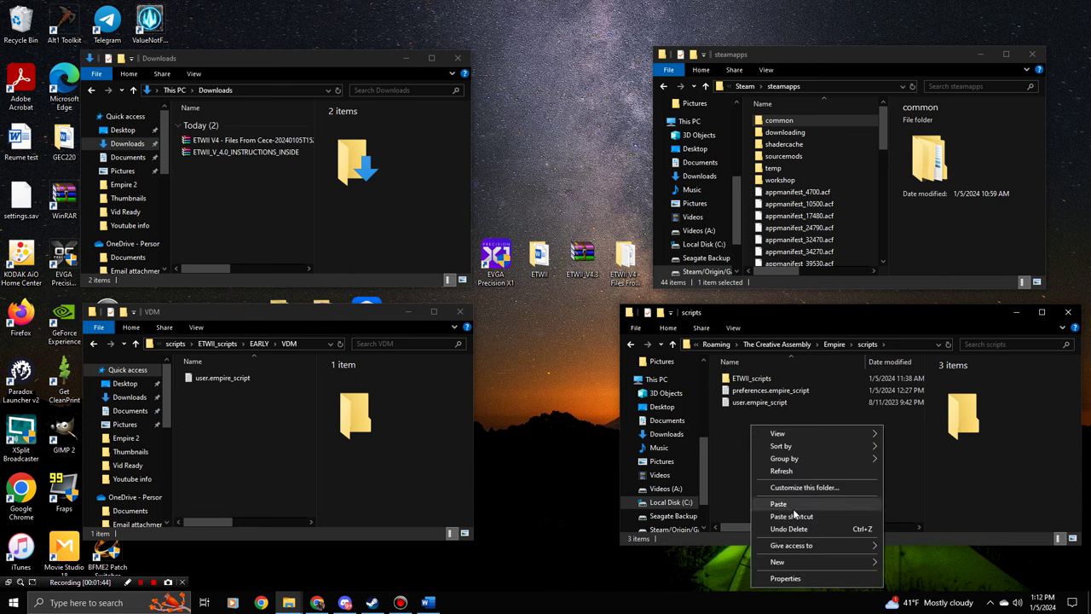
pyautogui.click(738, 456)
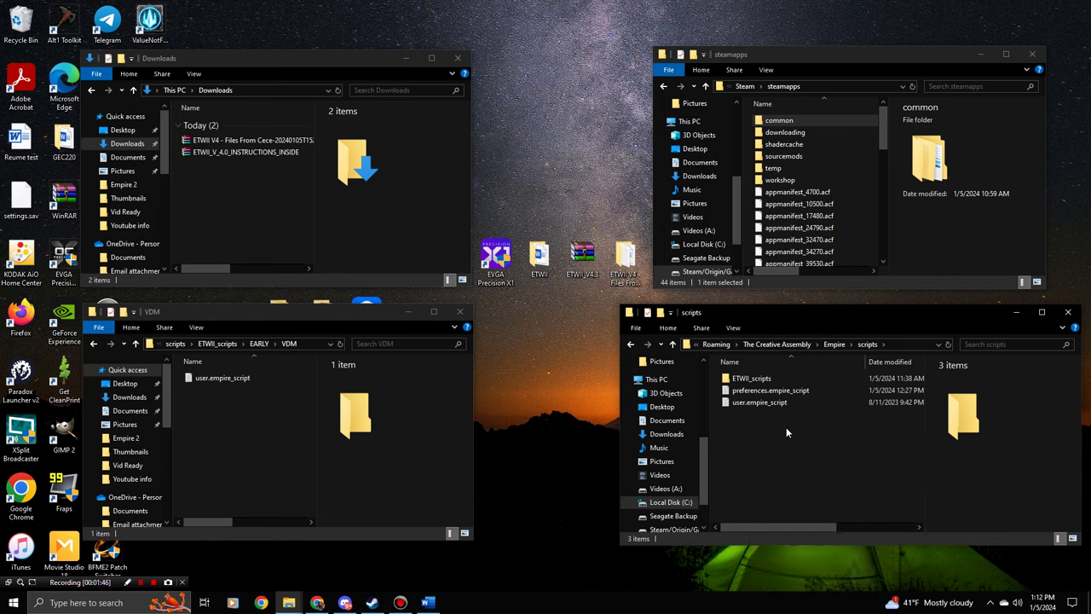
# Browse from AppData's scripts folder into ETWII_scripts › LATE › VDM
pyautogui.doubleClick(767, 378)
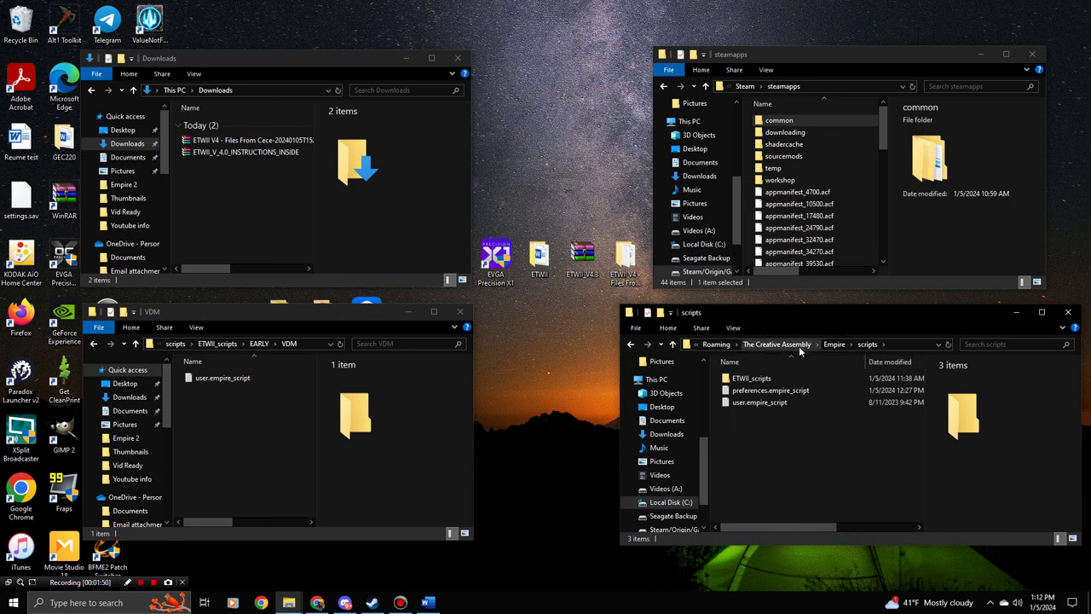
pyautogui.doubleClick(769, 390)
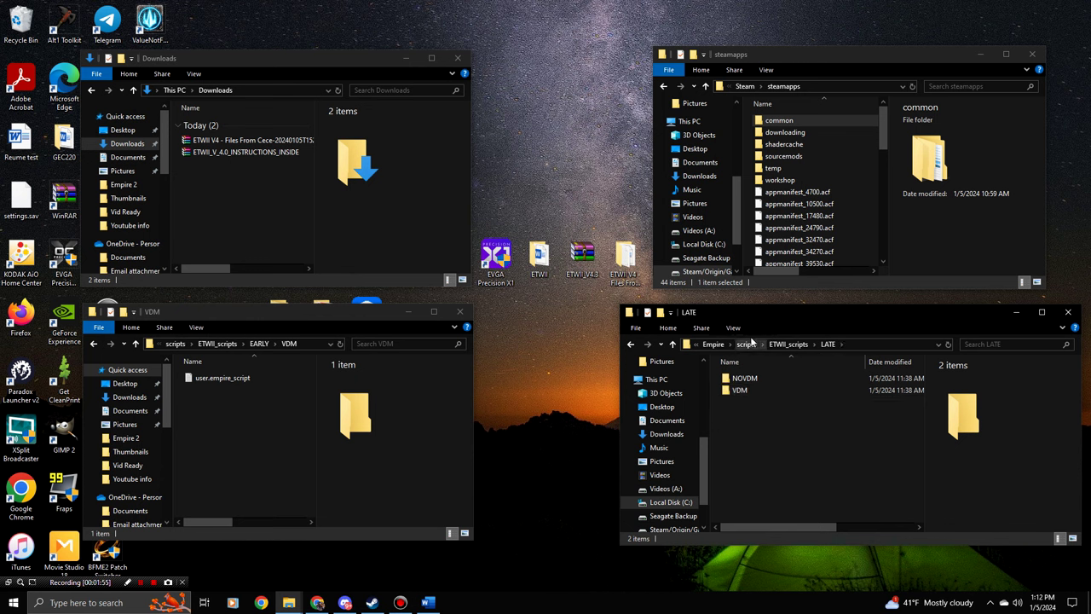
pyautogui.click(786, 345)
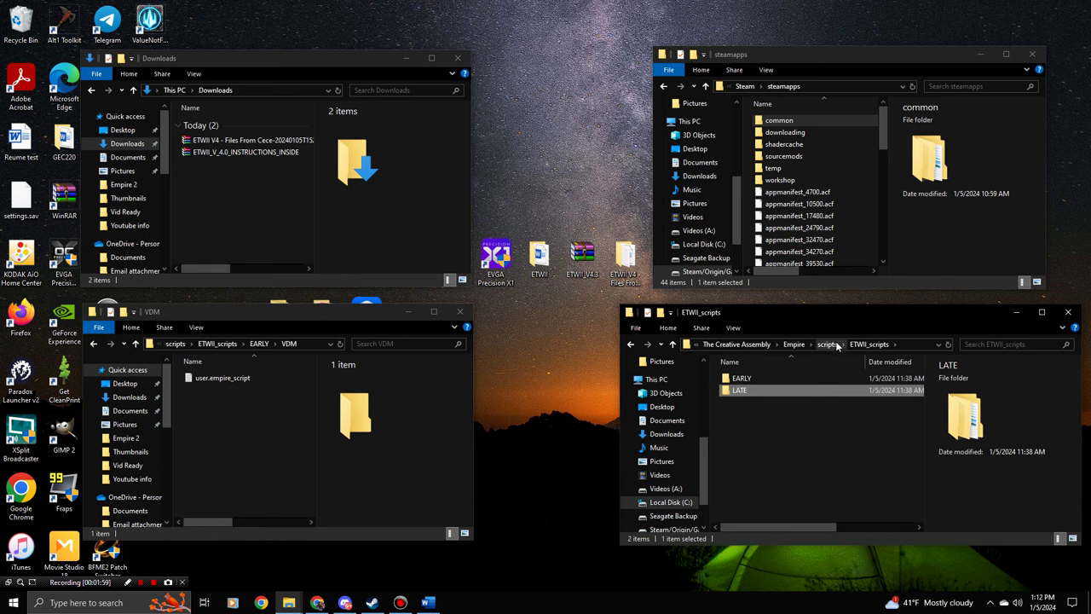
pyautogui.click(826, 344)
pyautogui.doubleClick(782, 378)
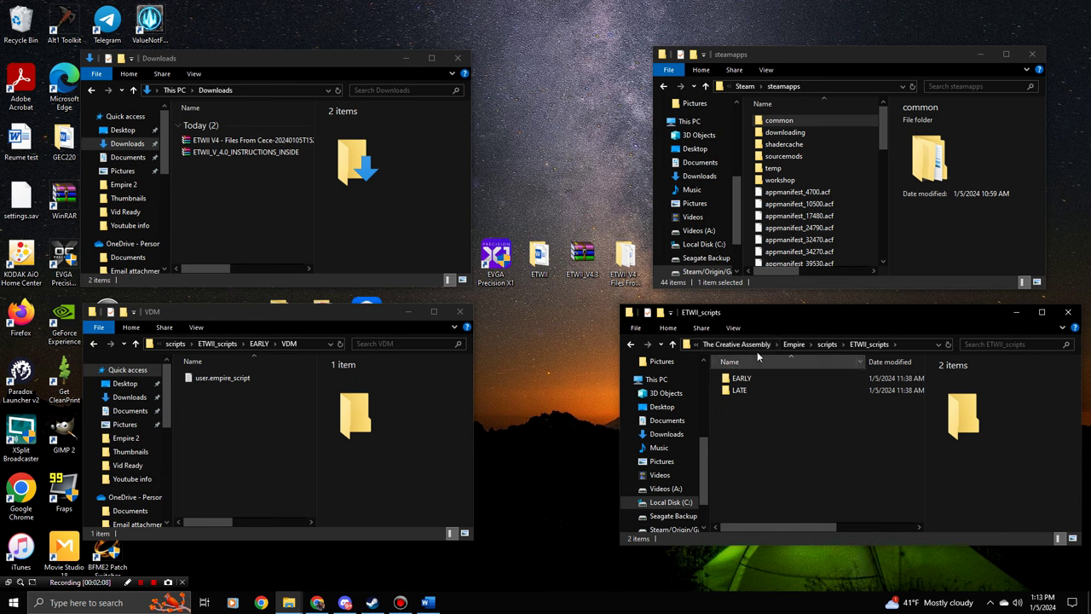
pyautogui.doubleClick(754, 390)
pyautogui.doubleClick(755, 382)
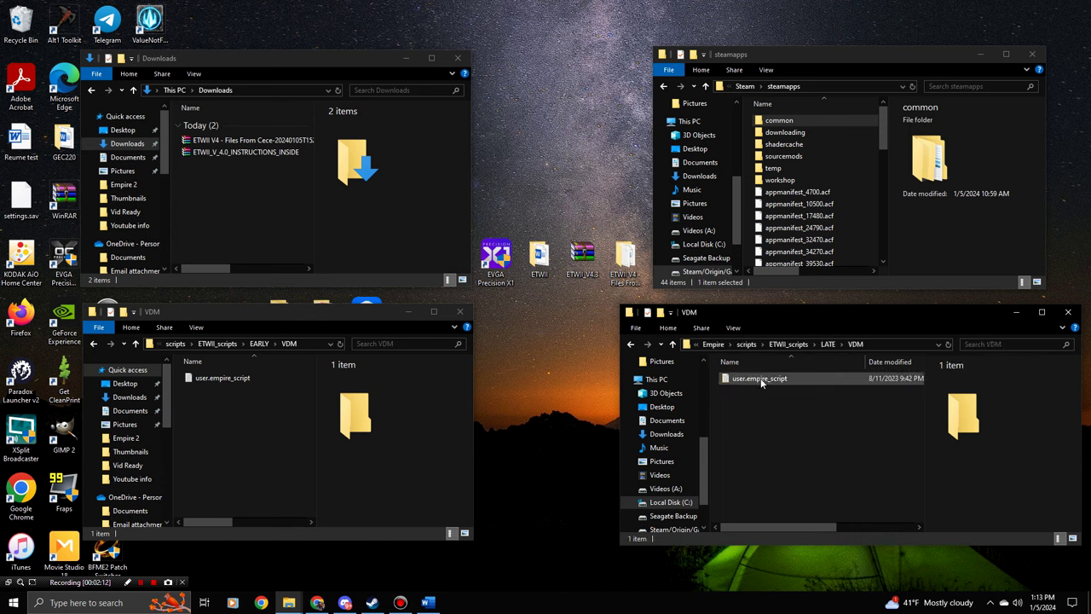
# Copy LATE's user.empire_script and return up to Empire's scripts folder
pyautogui.rightClick(761, 377)
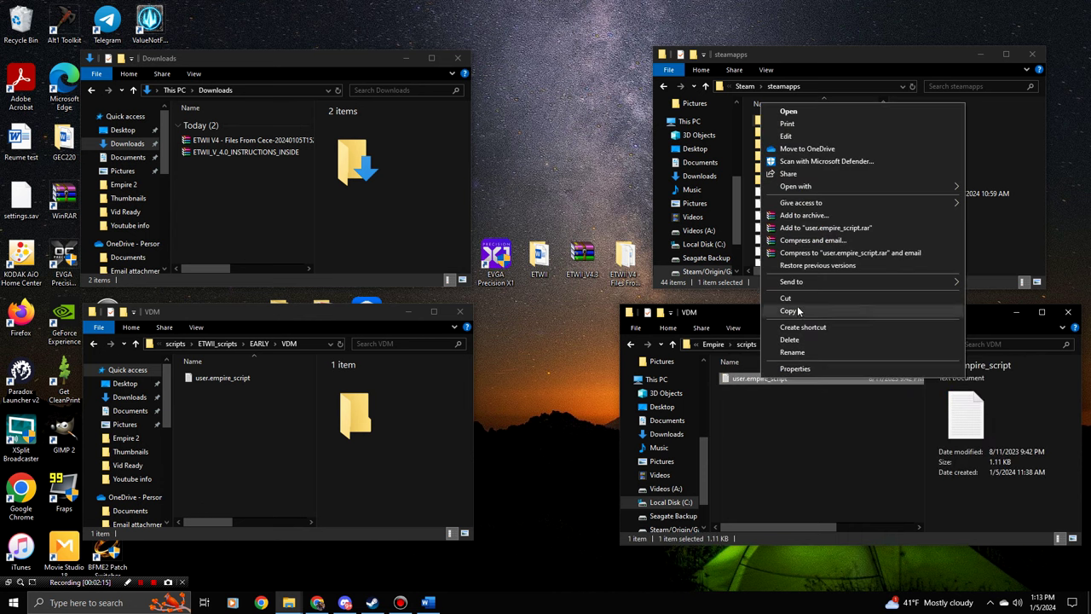
pyautogui.click(793, 440)
pyautogui.click(824, 346)
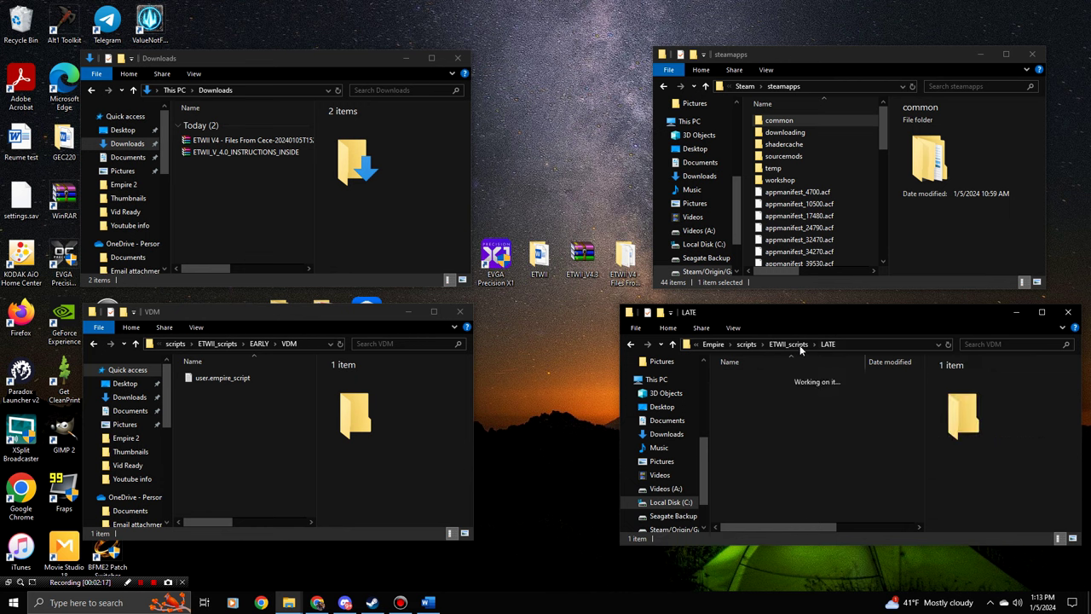
pyautogui.click(791, 345)
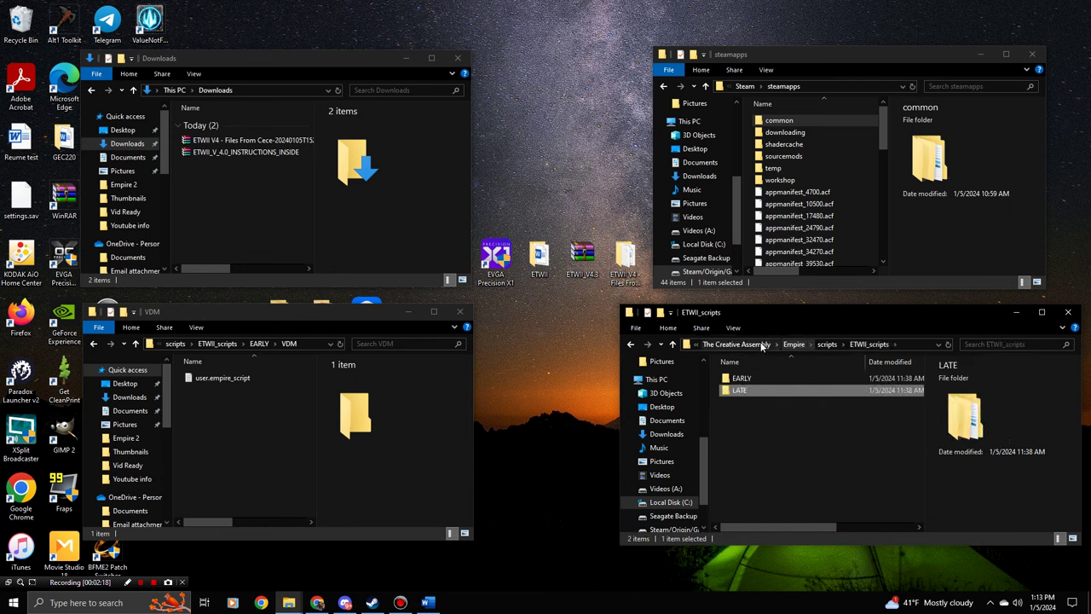
pyautogui.click(829, 345)
pyautogui.rightClick(808, 430)
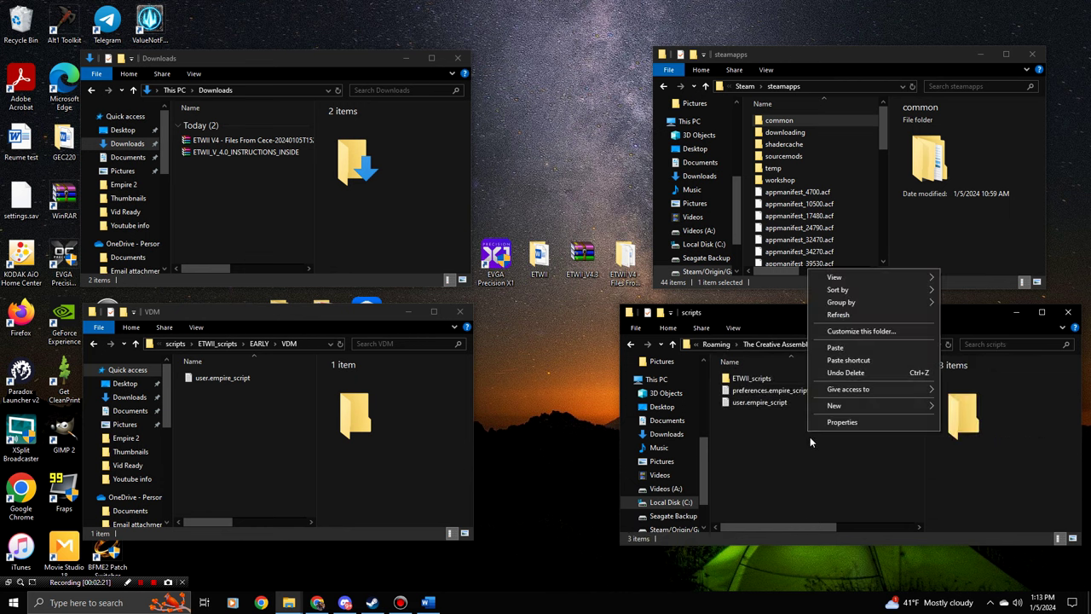
pyautogui.click(753, 446)
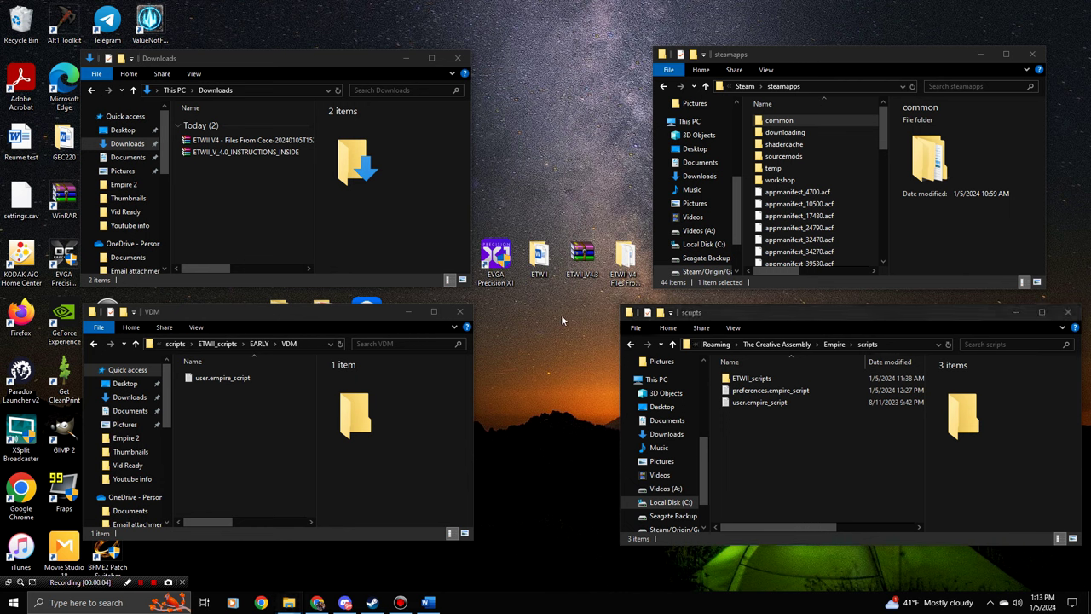
# Open ETWII_V4.3.rar in WinRAR and select its Empire Total War folder
pyautogui.doubleClick(583, 254)
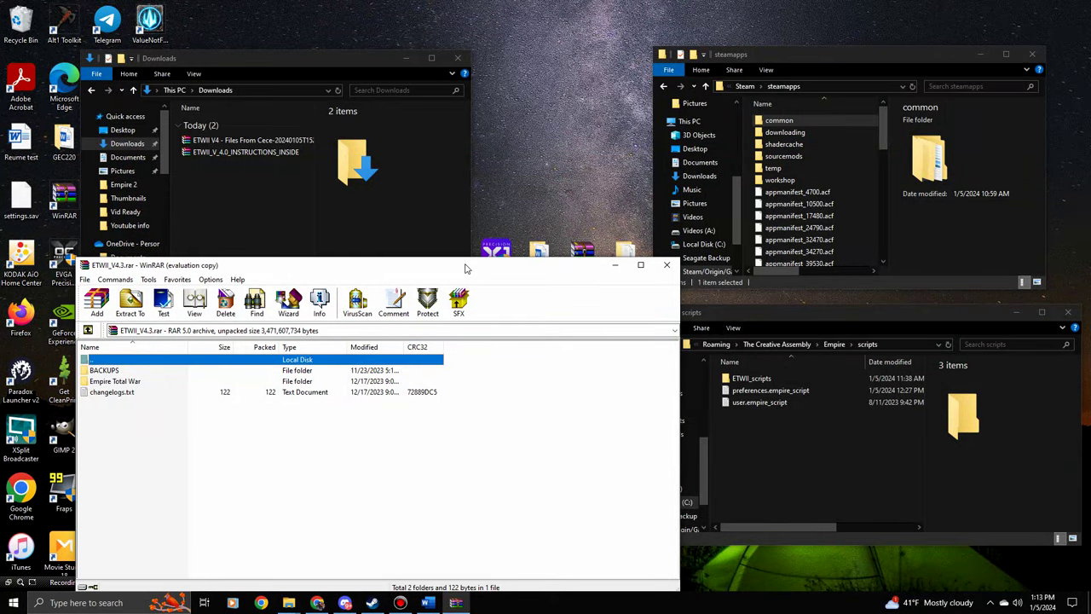
pyautogui.moveTo(464, 269); pyautogui.dragTo(459, 235)
pyautogui.click(459, 352)
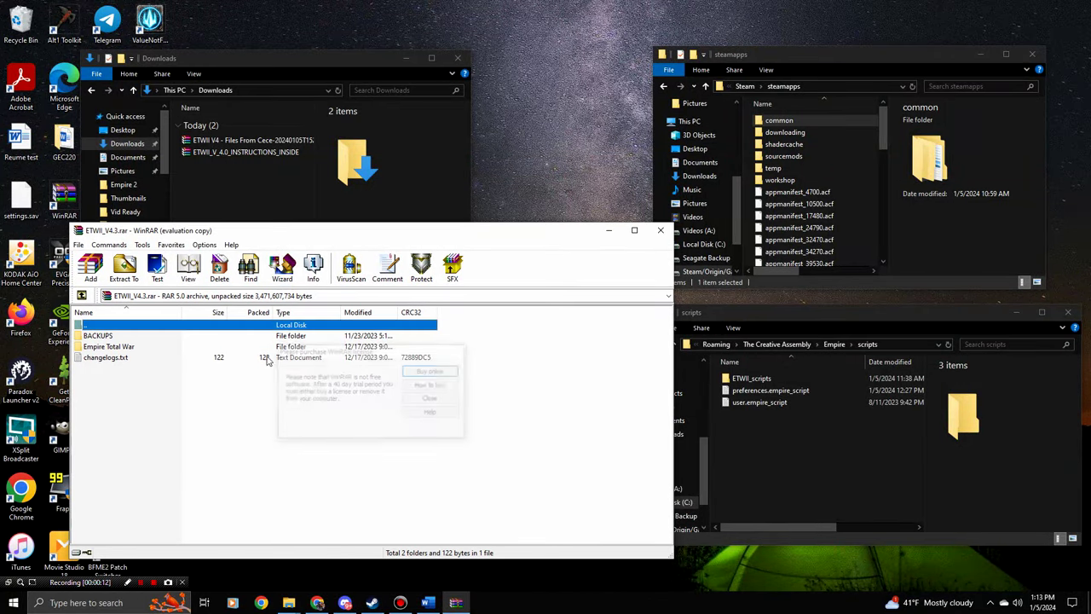
pyautogui.click(116, 346)
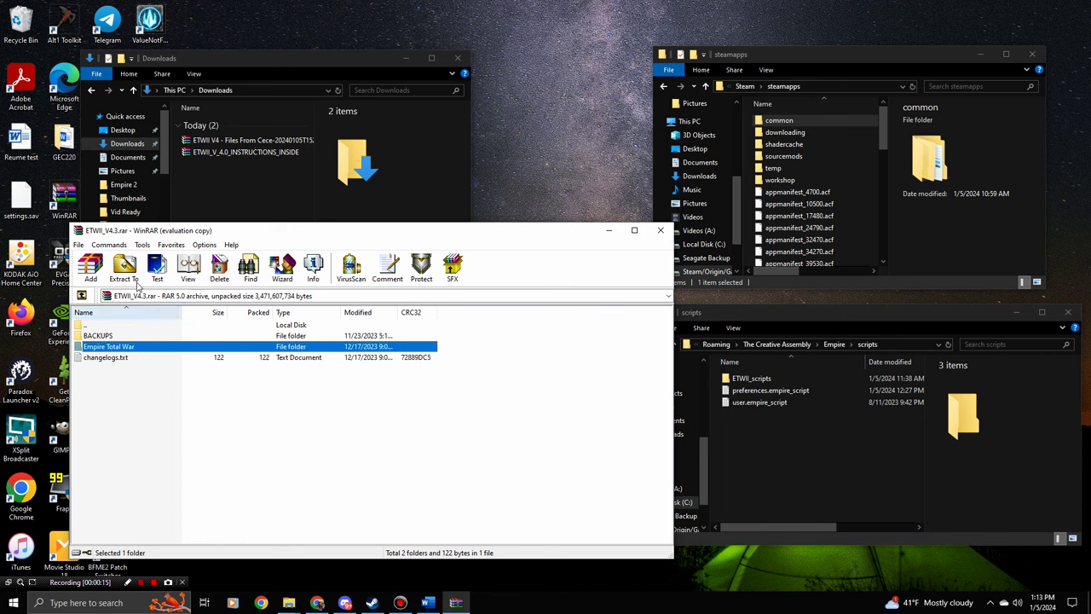
# Point extraction at F: Steam › steamapps › common, then close the dialog and WinRAR
pyautogui.click(124, 269)
pyautogui.scroll(-1, 593, 345)
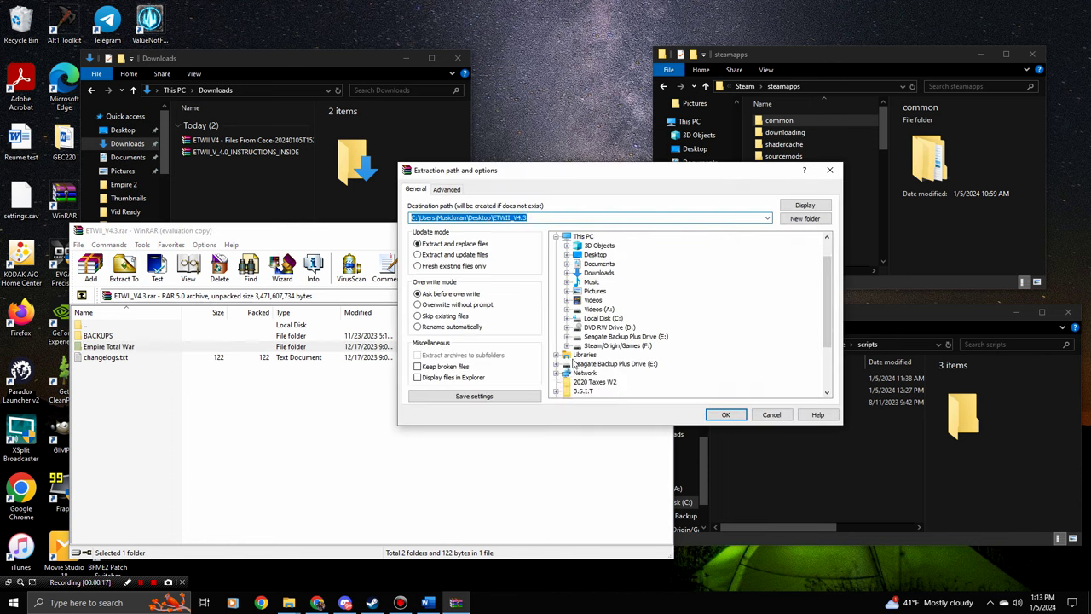
pyautogui.click(567, 348)
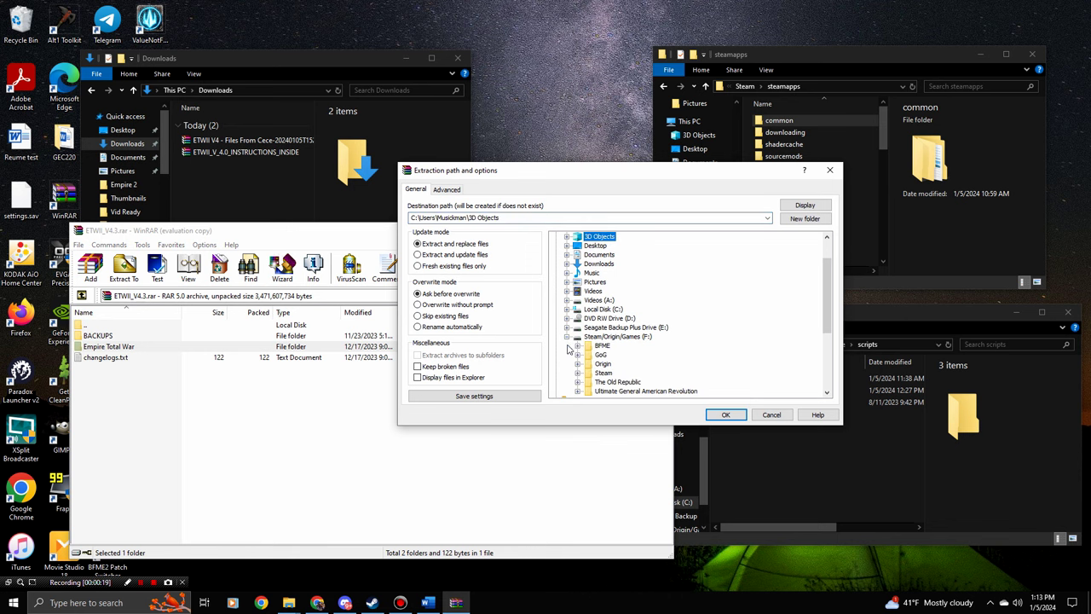
pyautogui.click(578, 326)
pyautogui.scroll(-2, 586, 333)
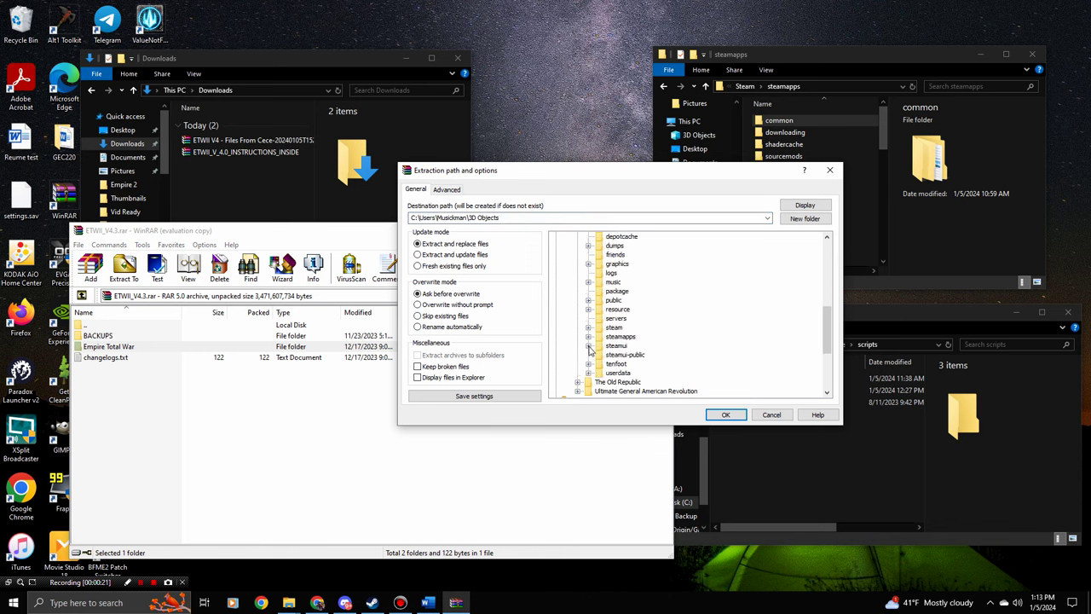
pyautogui.click(588, 337)
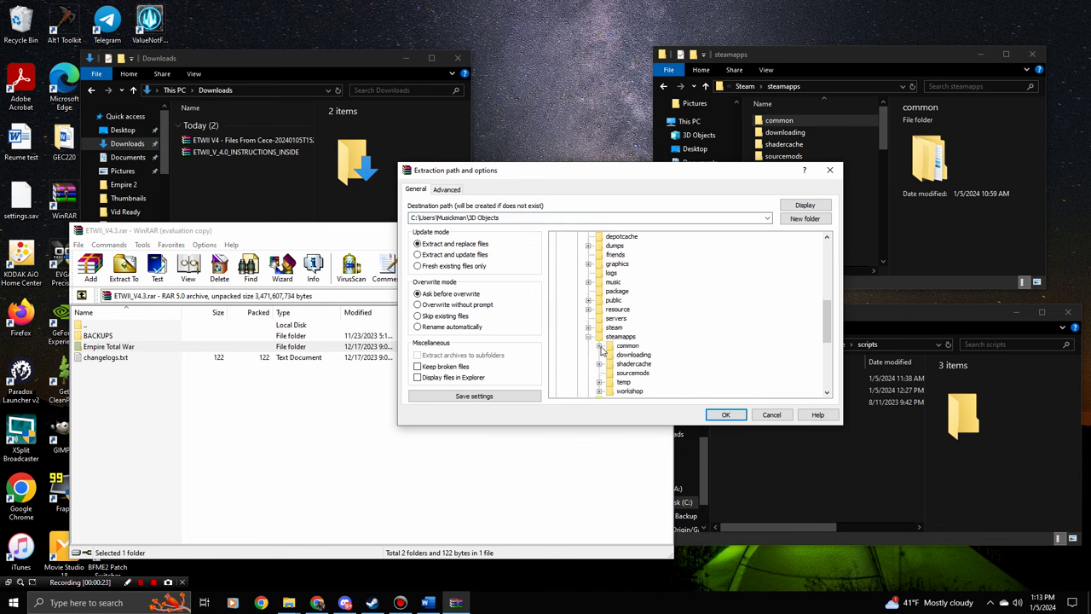
pyautogui.click(627, 346)
pyautogui.click(829, 170)
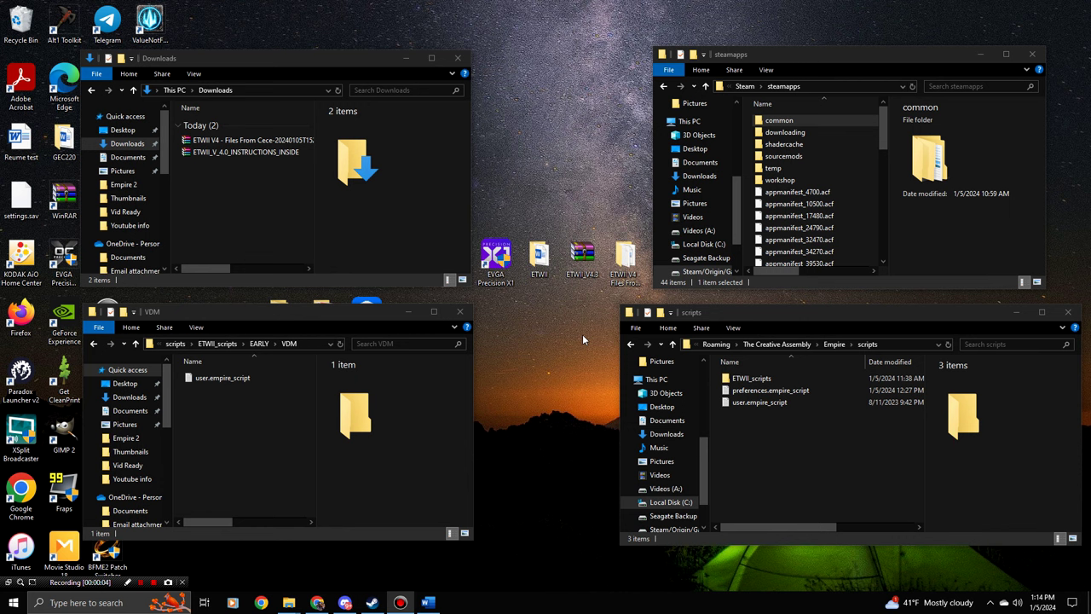
# Open the ETWII V4 - Files From Cece desktop folder alongside The Creative Assembly window
pyautogui.click(626, 280)
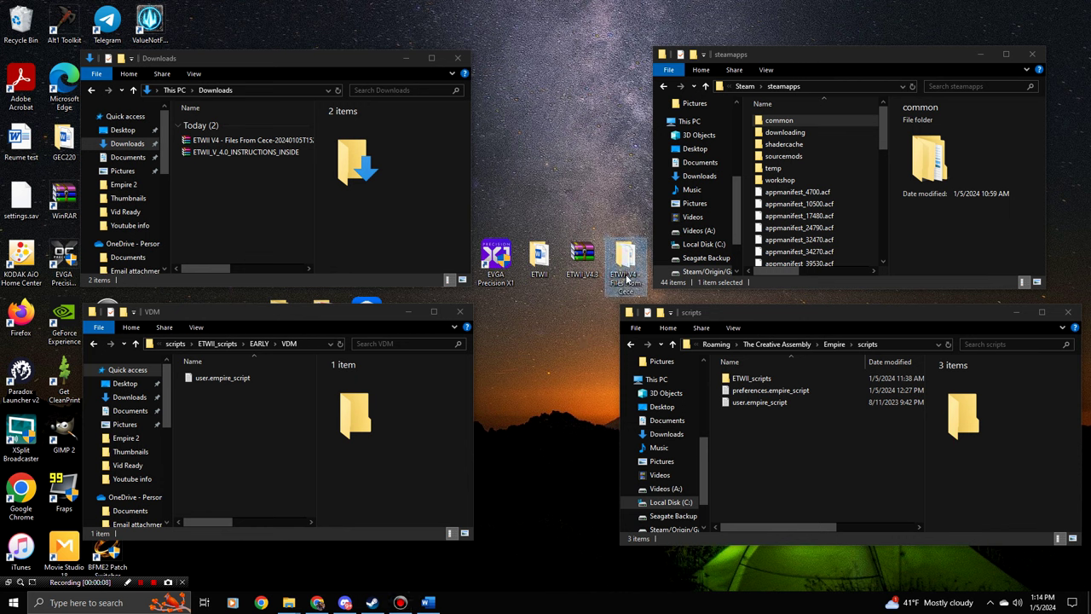
pyautogui.doubleClick(626, 277)
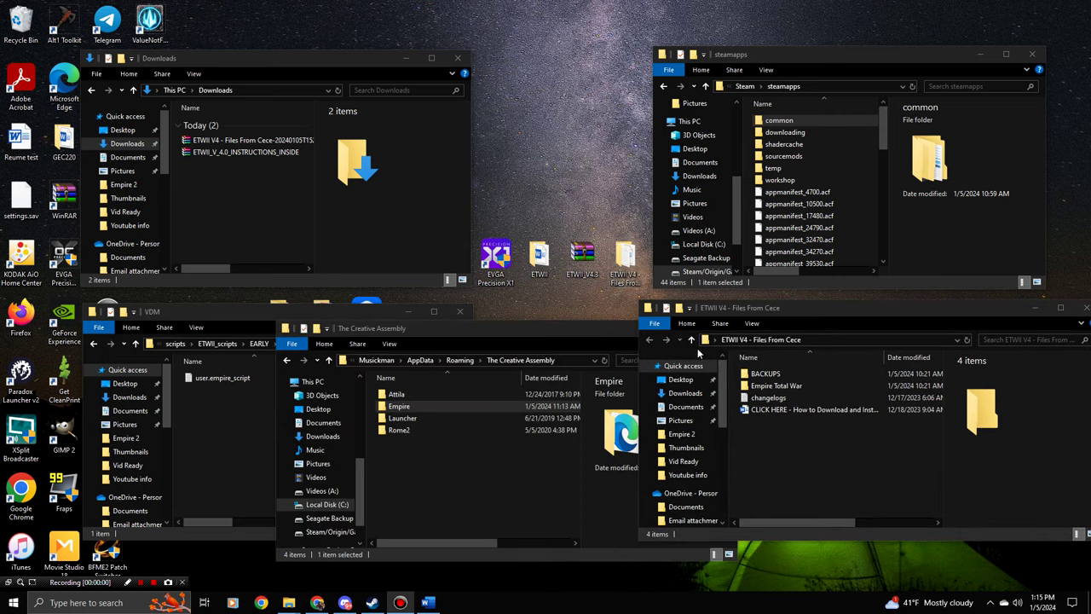
pyautogui.moveTo(550, 330); pyautogui.dragTo(352, 219)
pyautogui.click(837, 312)
# Copy the Empire Total War folder from the ETWII V4 files folder
pyautogui.click(311, 300)
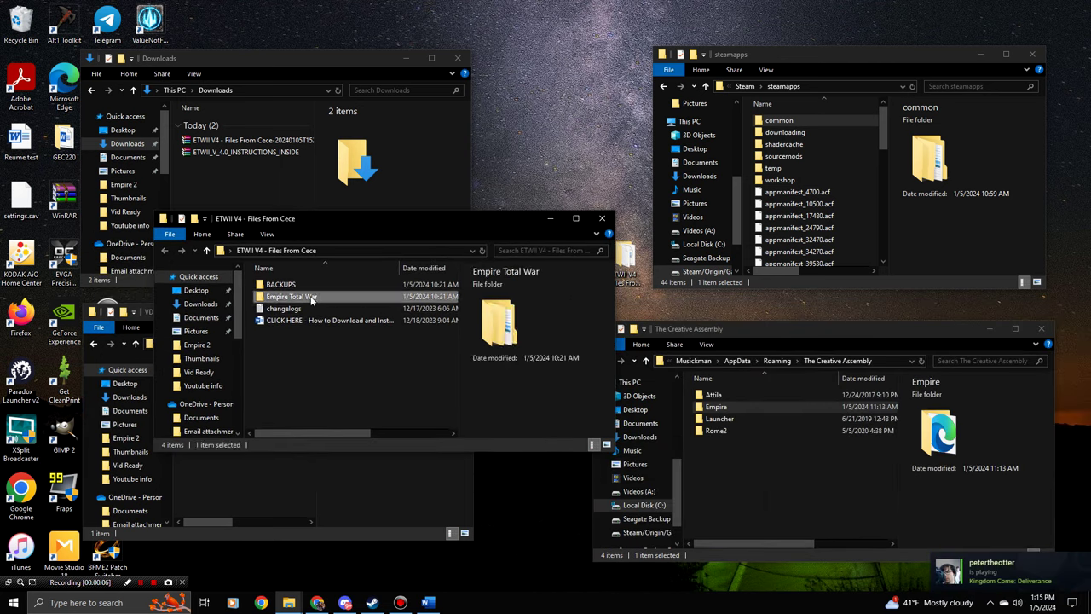
pyautogui.rightClick(312, 298)
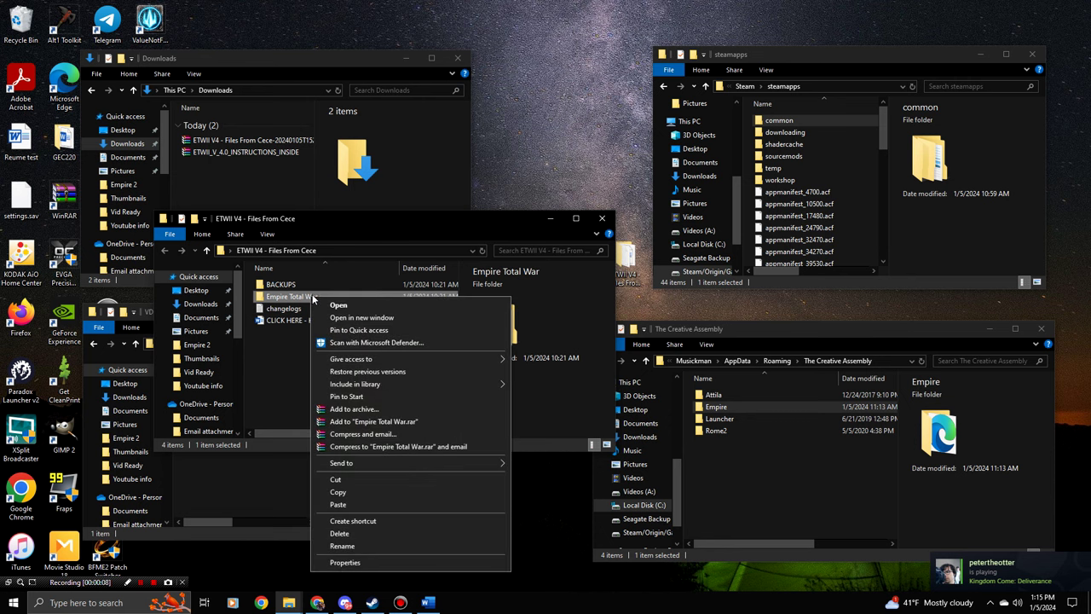
pyautogui.click(358, 491)
pyautogui.click(359, 402)
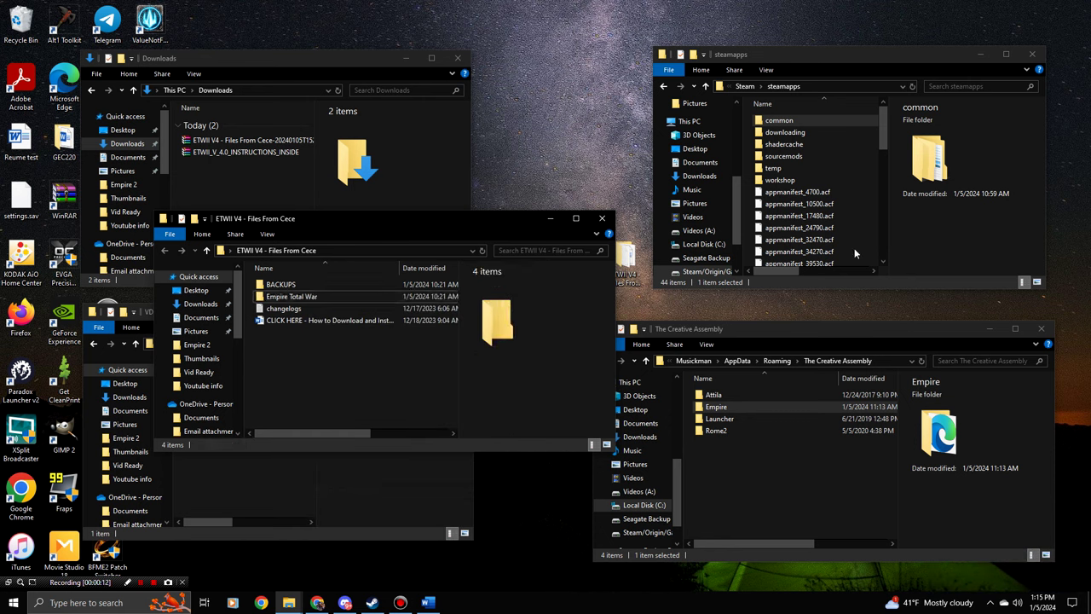
# Select the common folder in steamapps and close the ETWII V4 files window
pyautogui.click(797, 122)
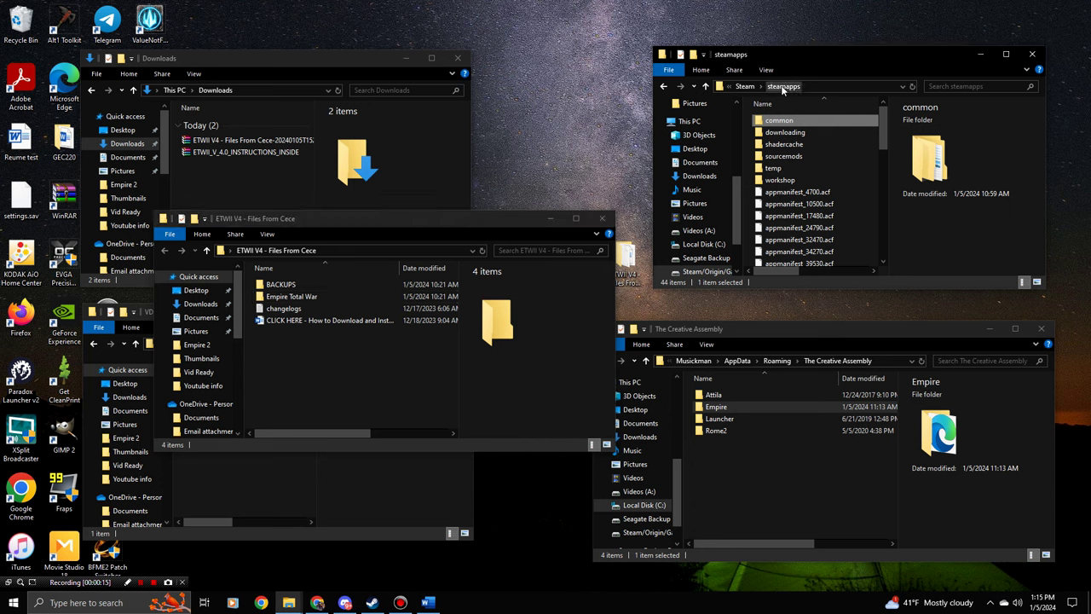
pyautogui.rightClick(792, 121)
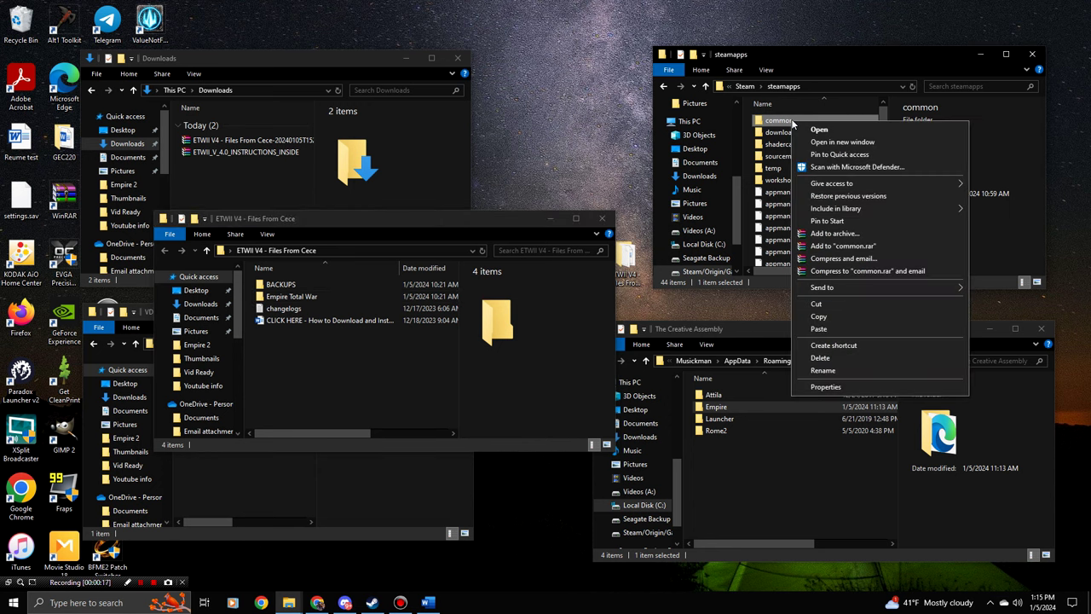
pyautogui.click(486, 215)
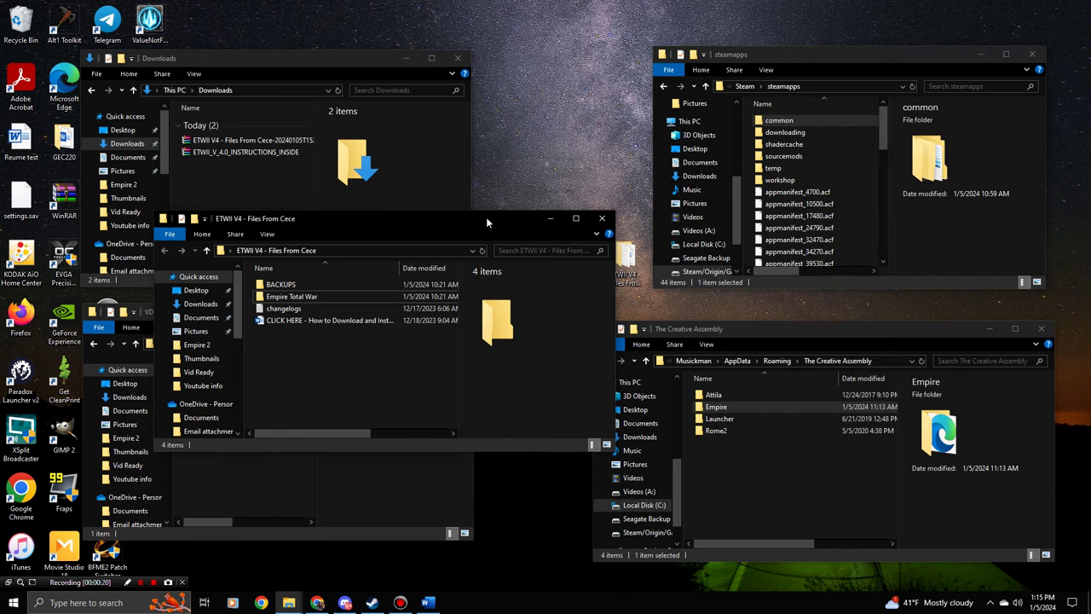
pyautogui.click(602, 219)
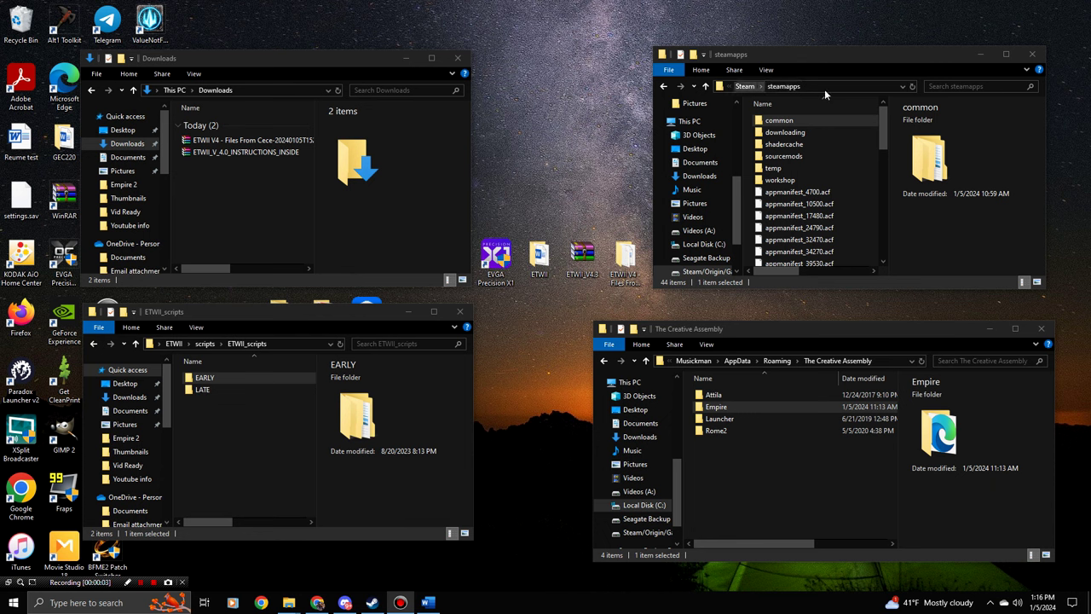
# Go into steamapps › common › Empire Total War › data
pyautogui.doubleClick(796, 120)
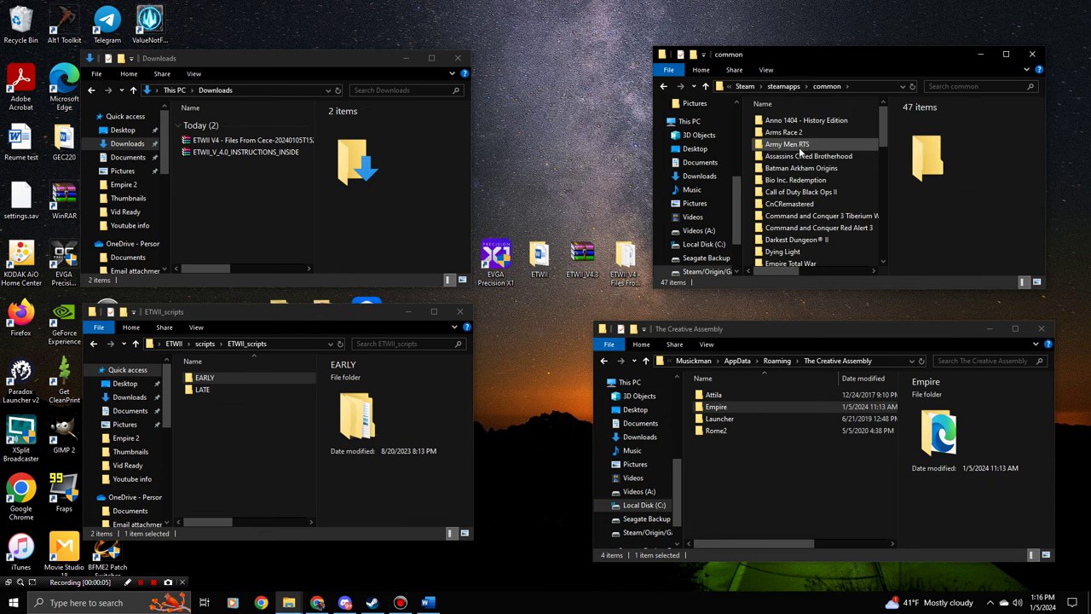
pyautogui.scroll(-3, 800, 170)
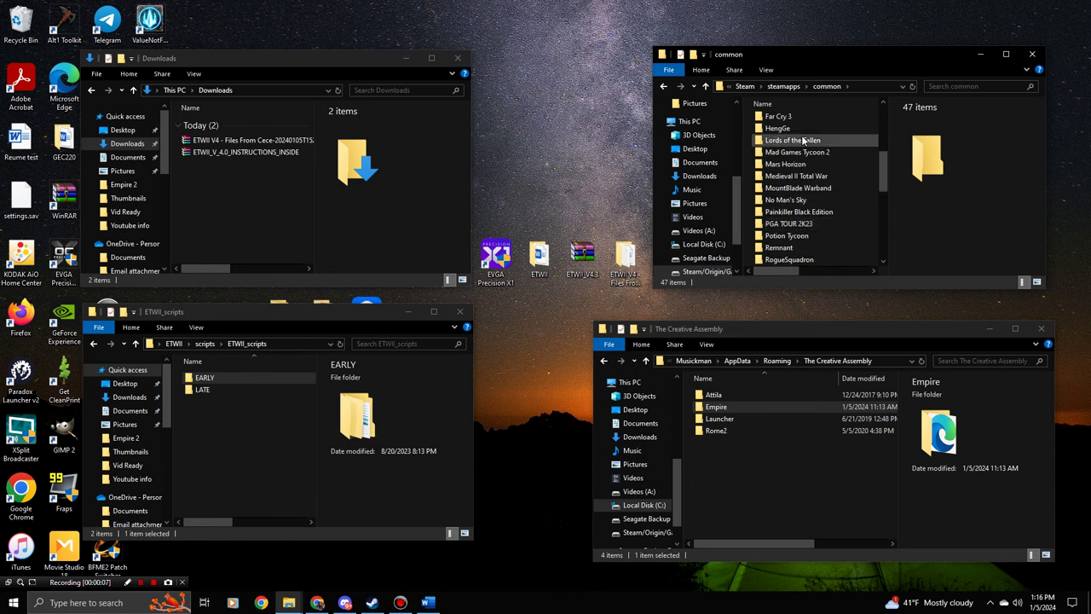
pyautogui.scroll(3, 799, 162)
pyautogui.doubleClick(801, 158)
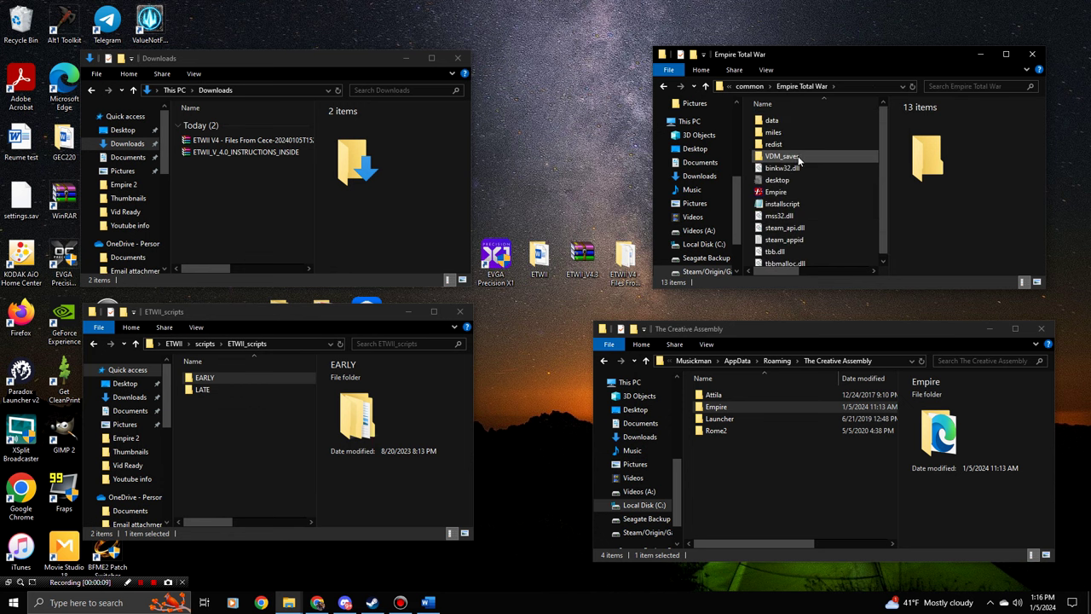
pyautogui.doubleClick(791, 120)
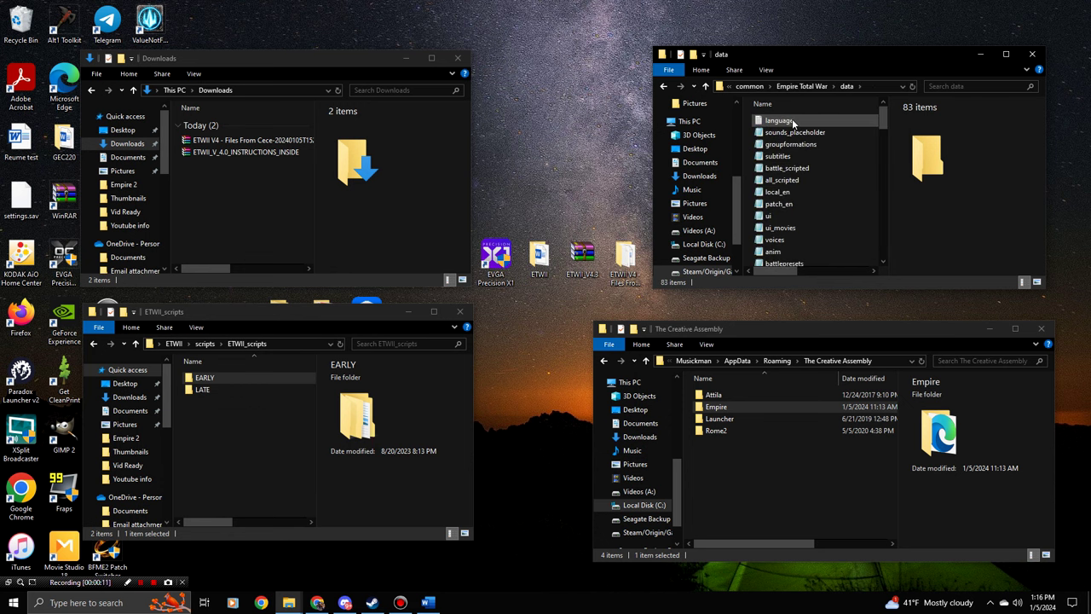
pyautogui.scroll(-10, 796, 175)
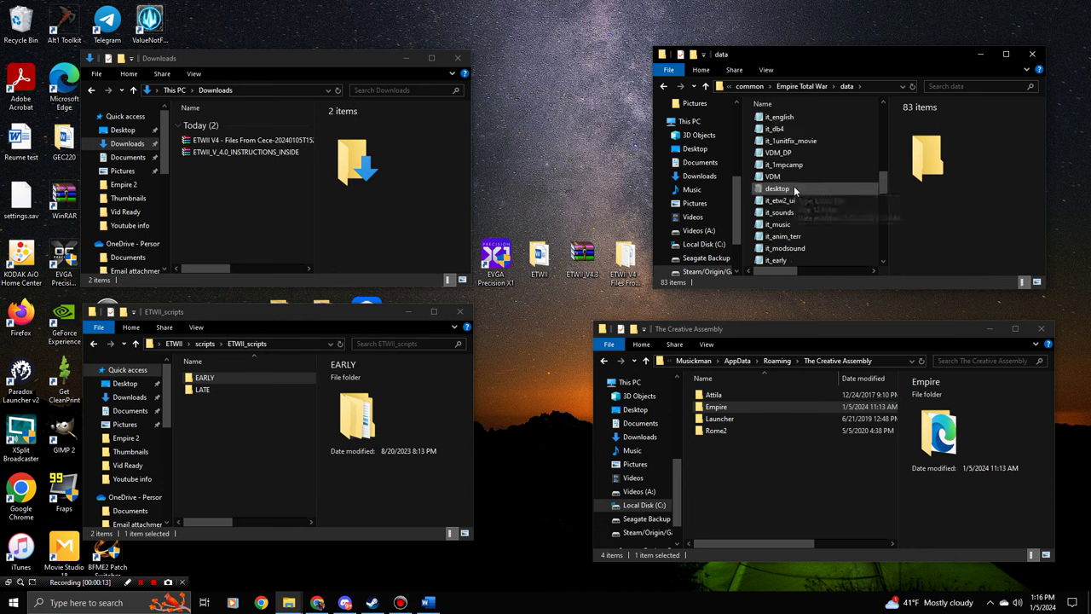
pyautogui.write('campaigns')
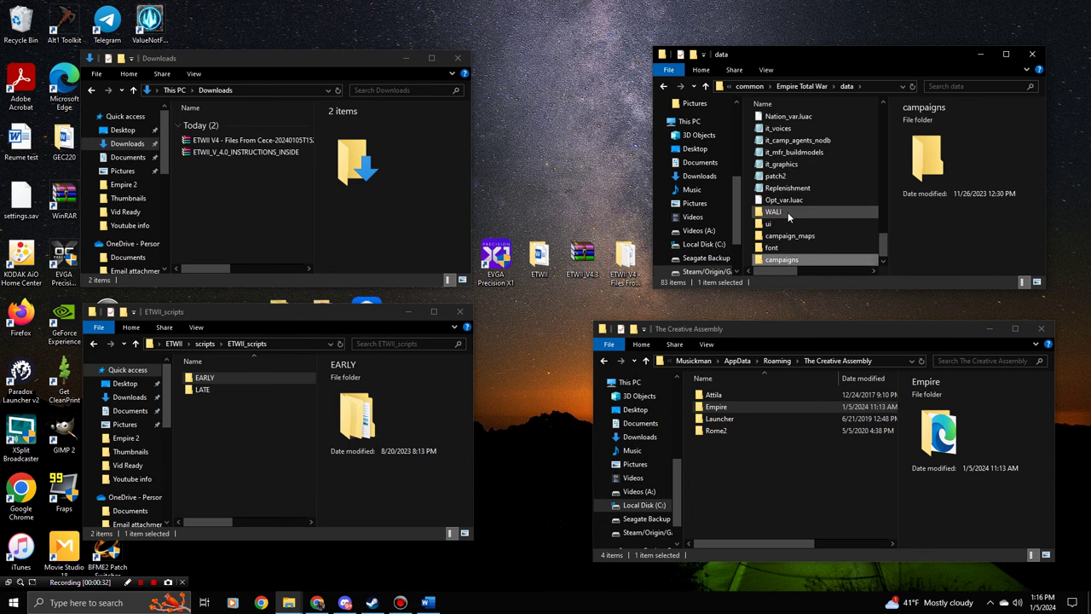
# Open the WALI folder and select the Launcher_ETW application
pyautogui.doubleClick(789, 216)
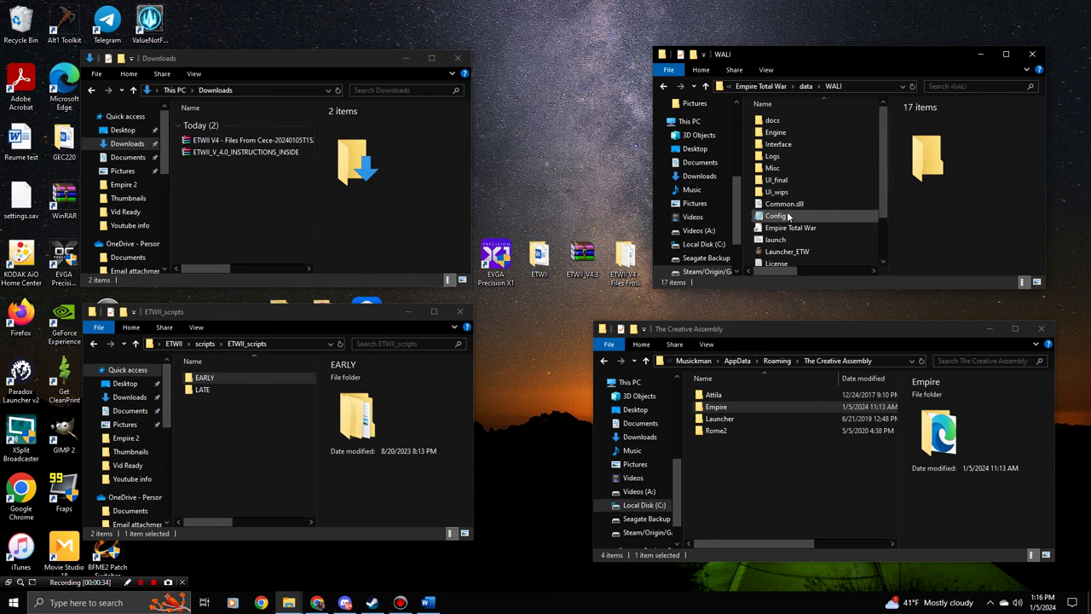
pyautogui.scroll(-2, 788, 203)
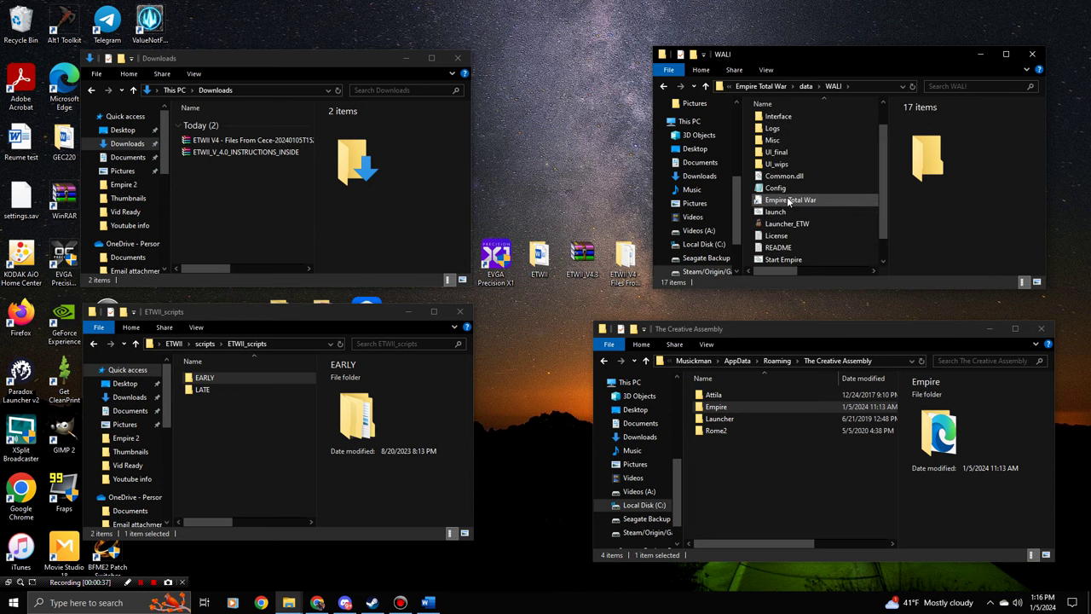
pyautogui.moveTo(846, 57); pyautogui.dragTo(797, 64)
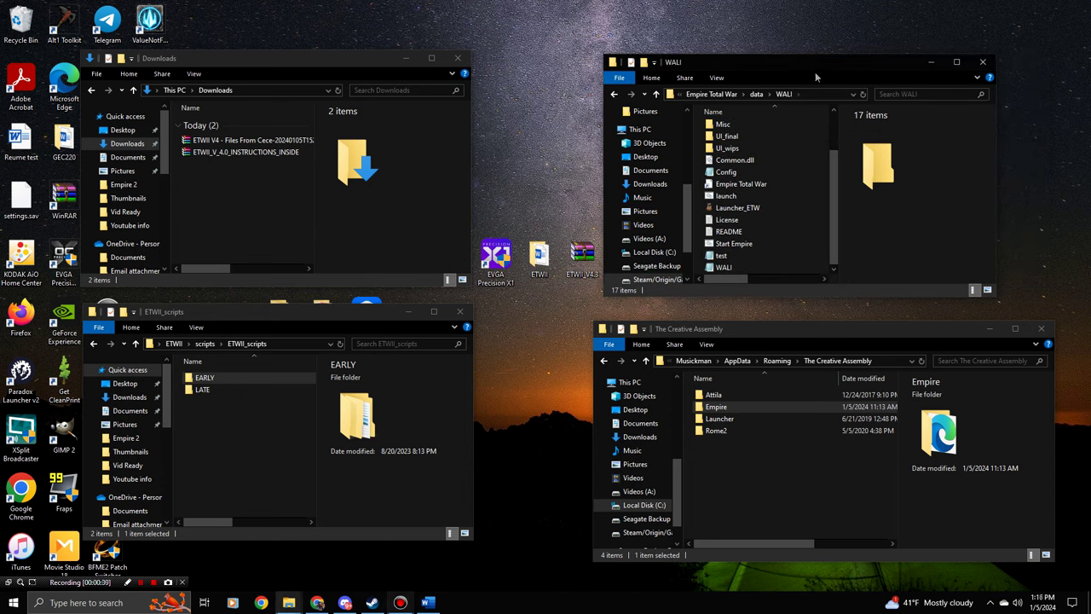
pyautogui.scroll(2, 721, 198)
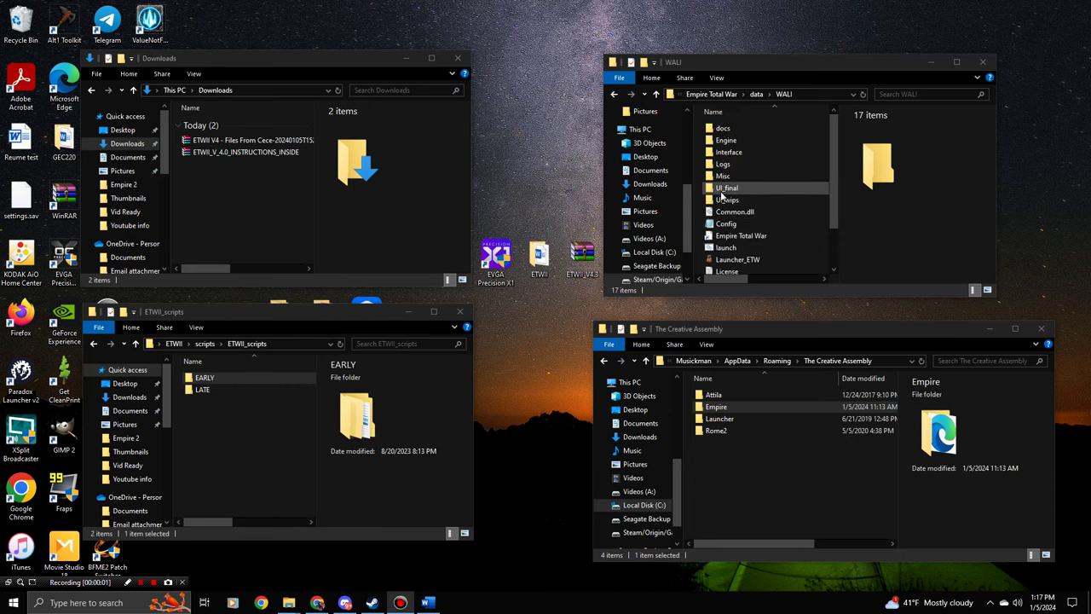
pyautogui.scroll(-2, 722, 197)
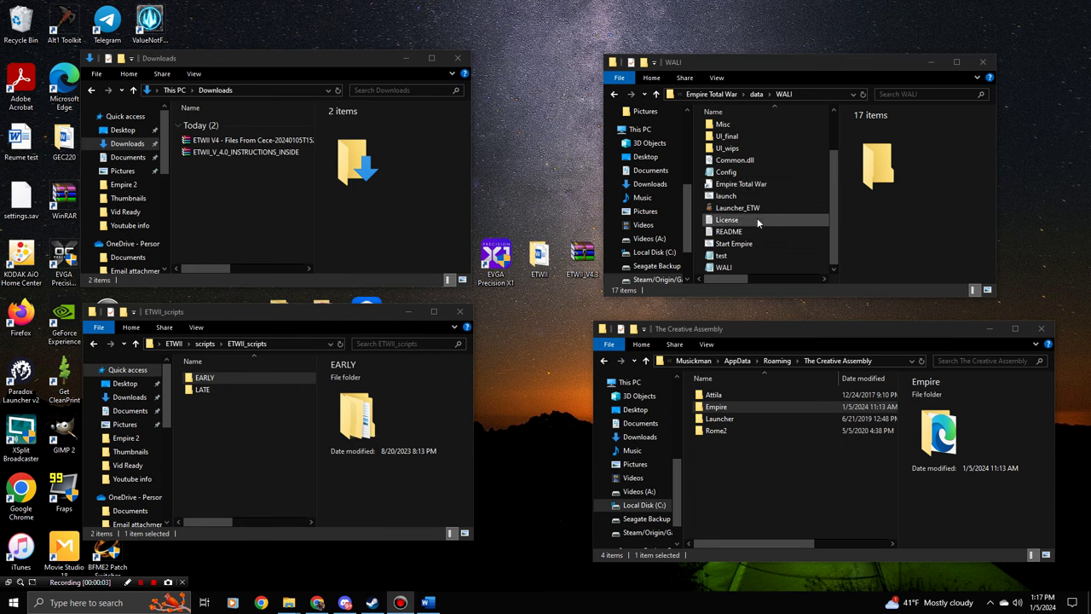
pyautogui.click(723, 209)
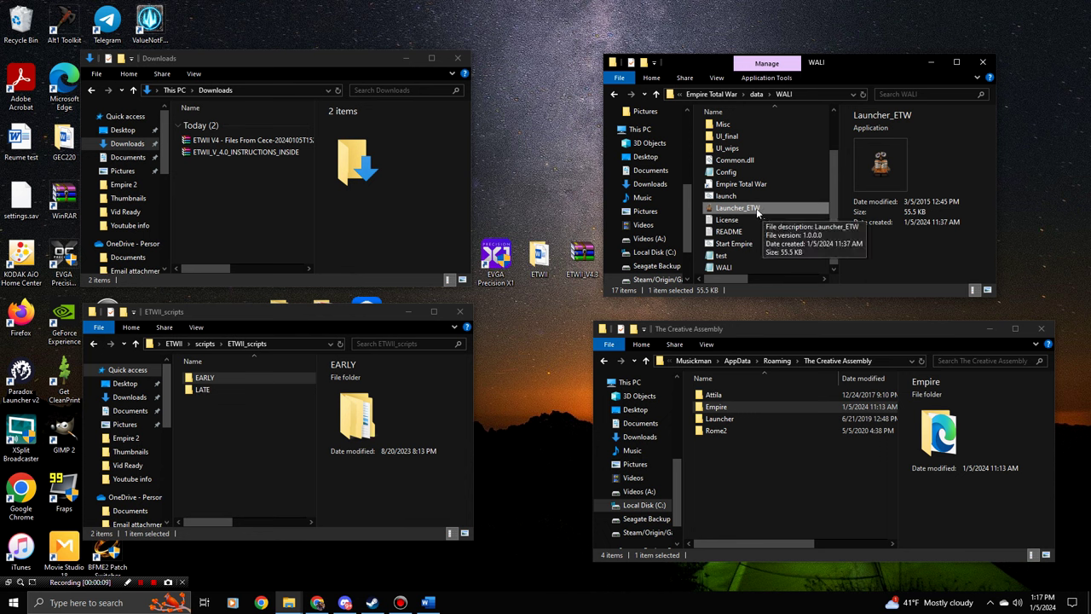
# Copy Launcher_ETW and paste it as a shortcut on the desktop
pyautogui.rightClick(757, 211)
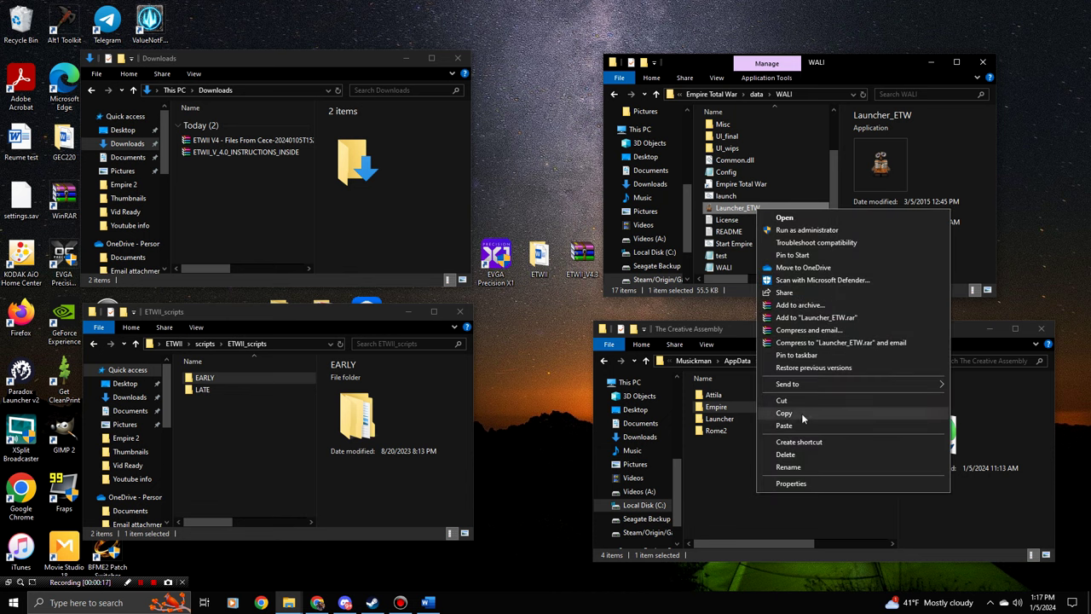
pyautogui.click(801, 413)
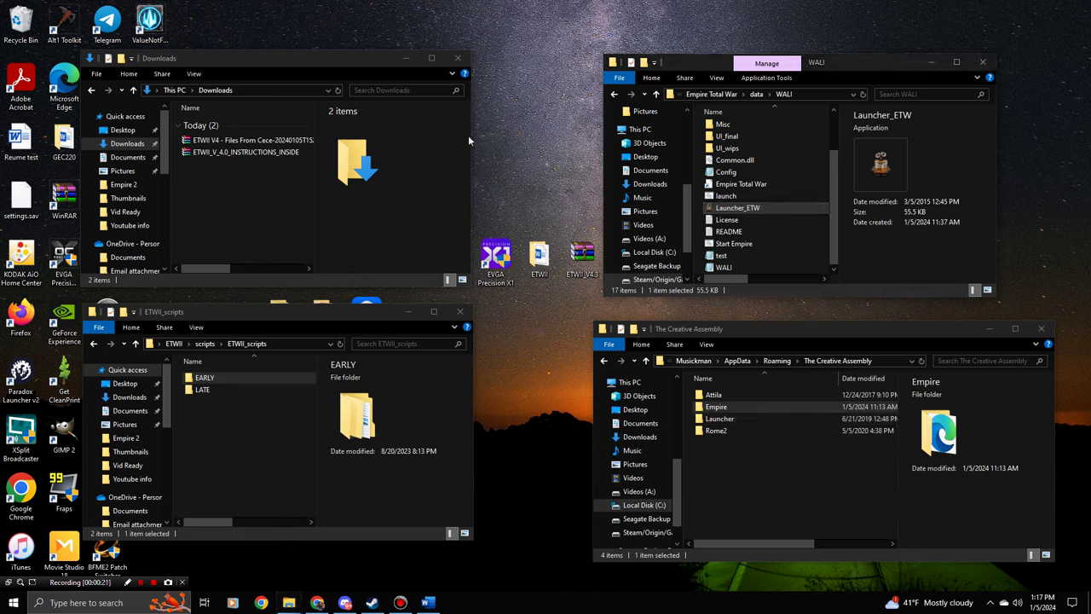
pyautogui.rightClick(530, 314)
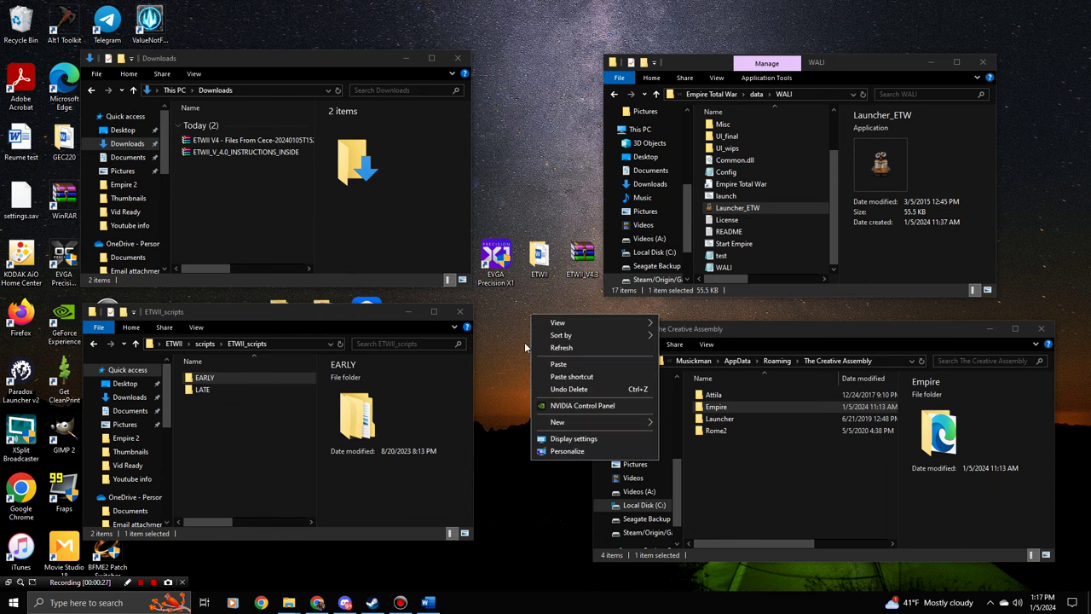
pyautogui.click(457, 58)
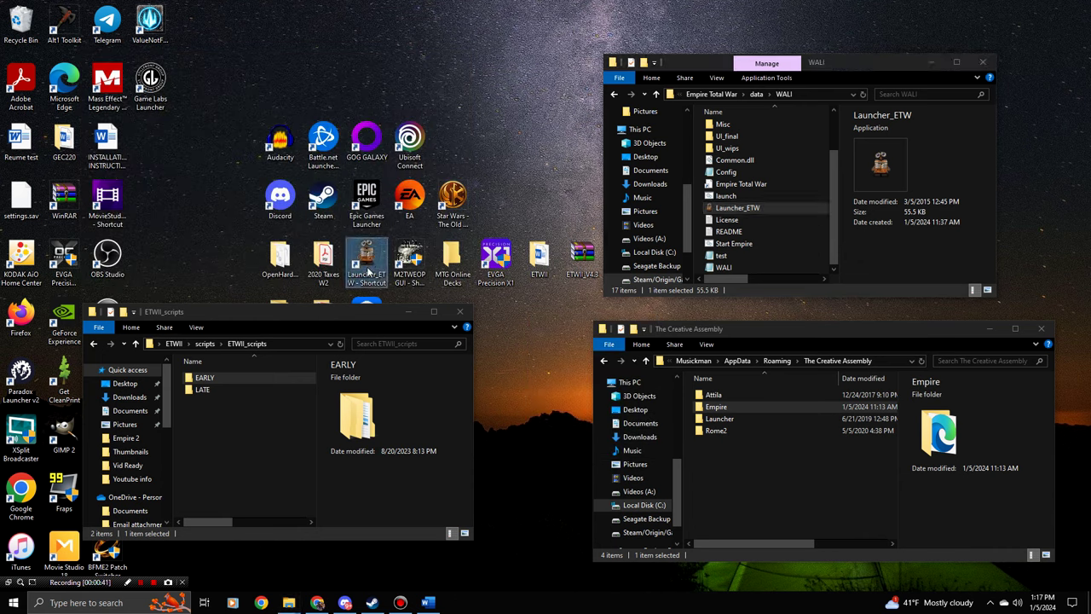
# Launch W.A.L.I from the new desktop shortcut, then close it
pyautogui.moveTo(368, 271)
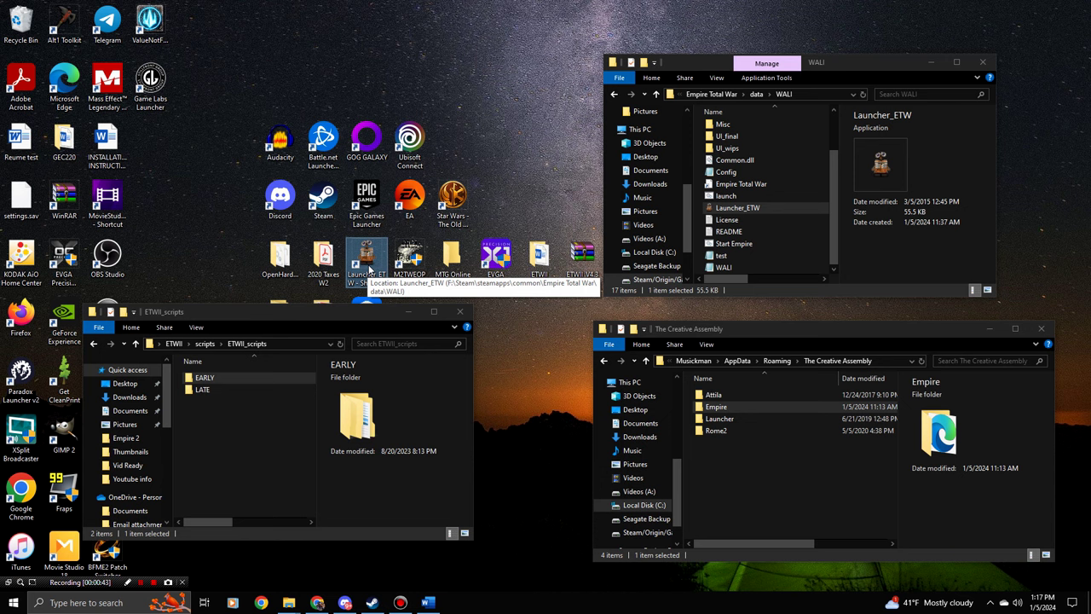
pyautogui.doubleClick(368, 271)
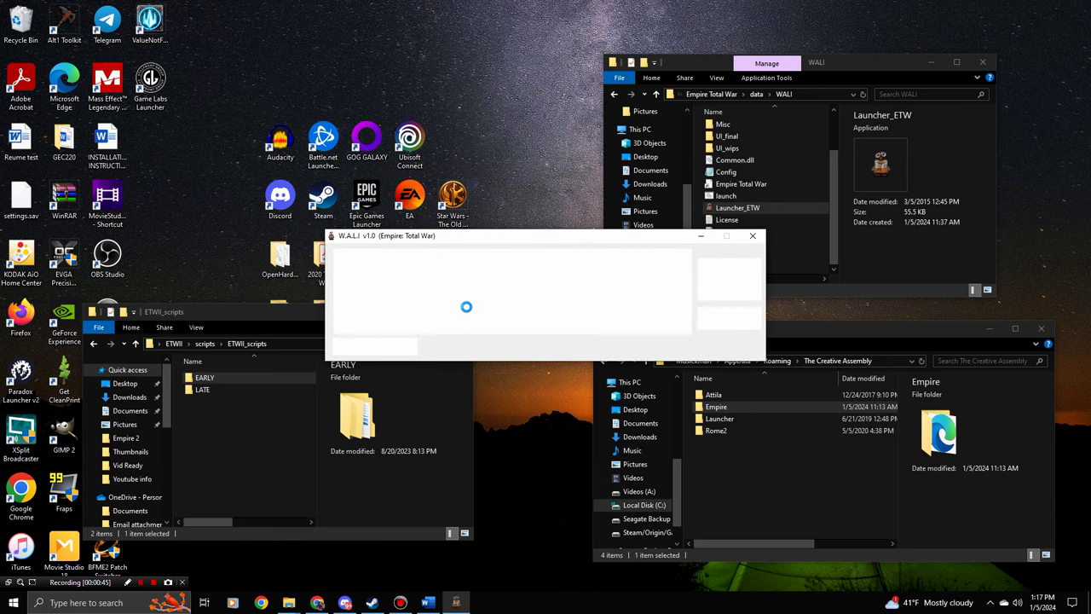
pyautogui.click(754, 236)
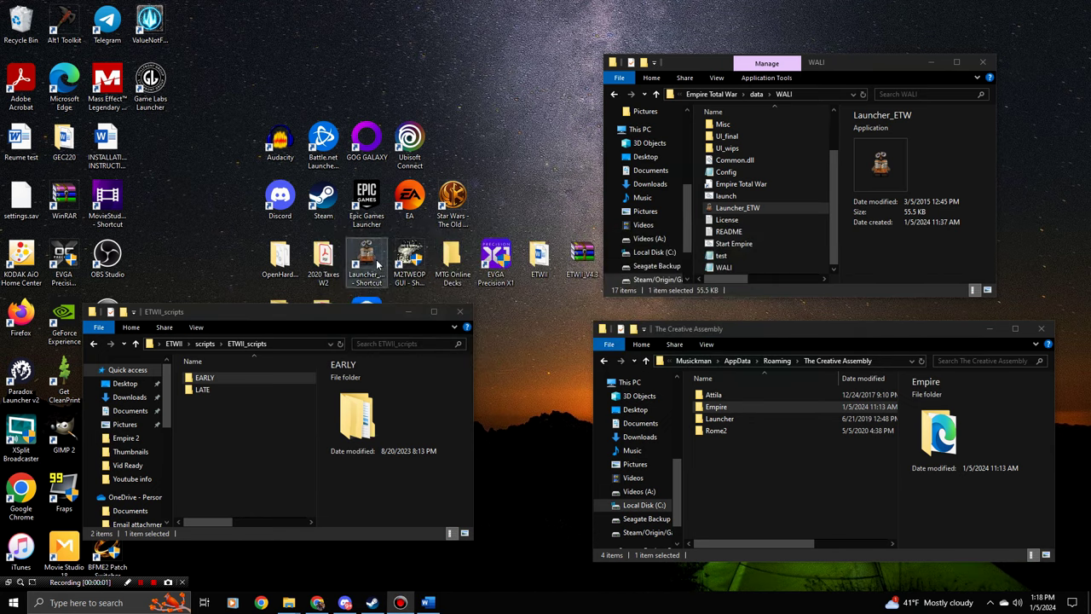